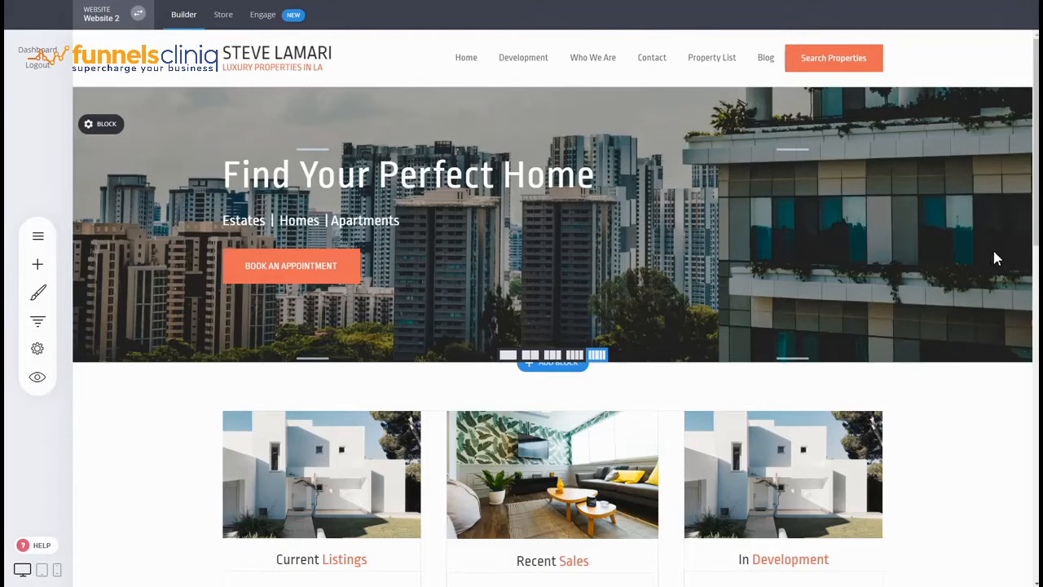
scroll(993, 252, down, 1)
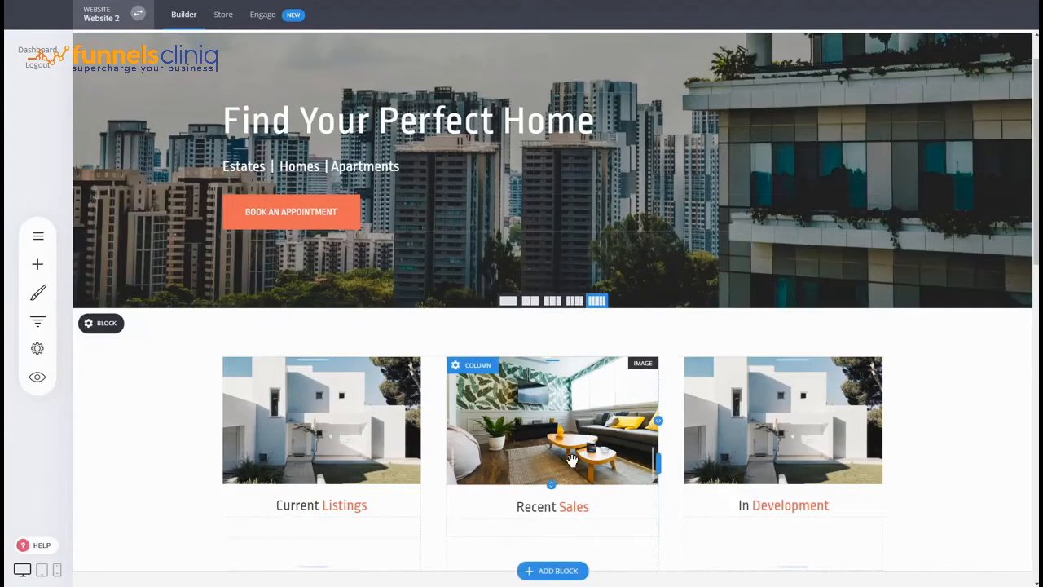
scroll(752, 340, down, 3)
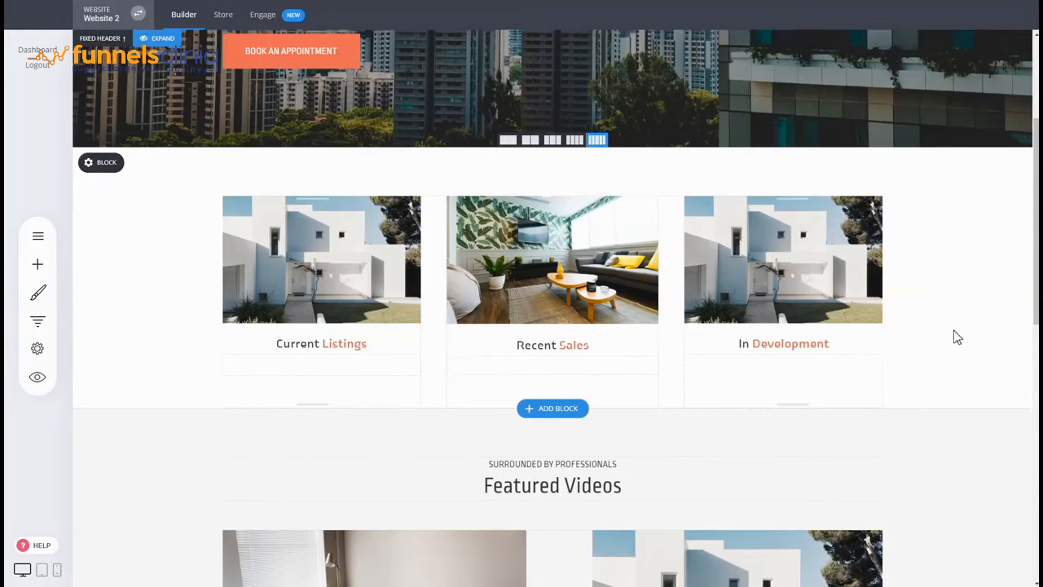
scroll(951, 330, up, 3)
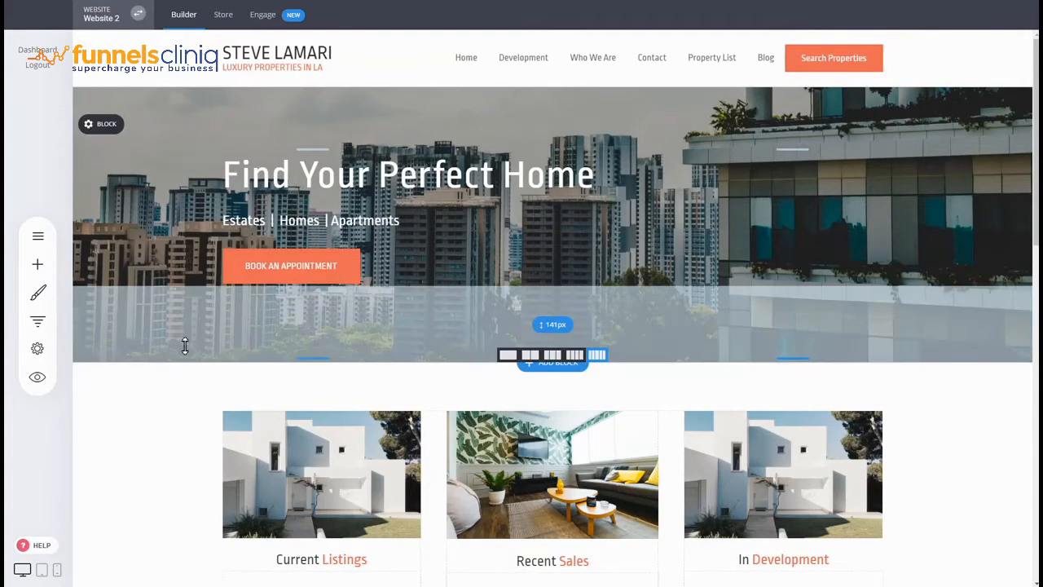
Step: Create a new empty funnel named "Home Funnel" for Website 2
click(44, 329)
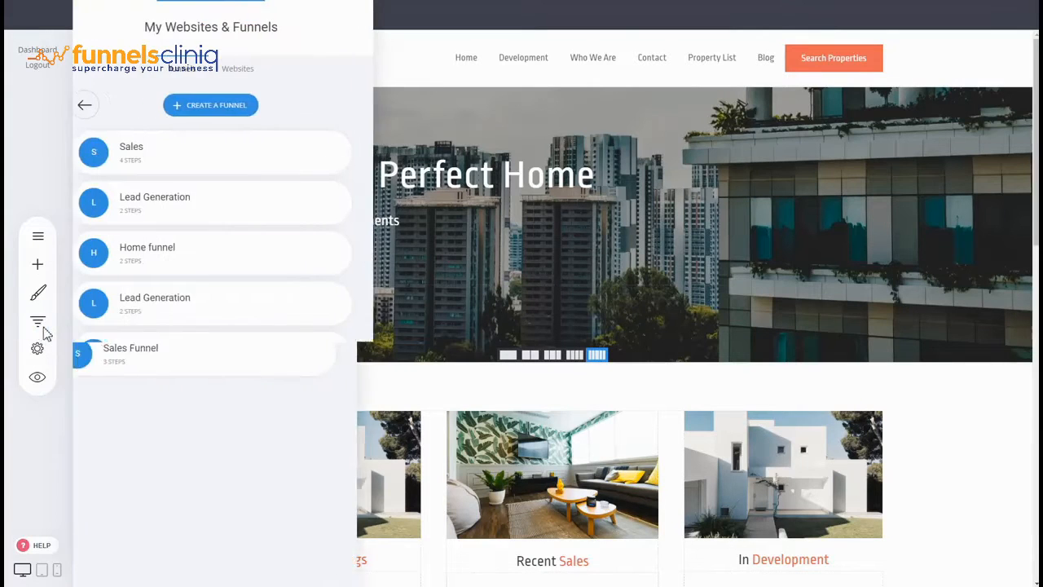
click(237, 109)
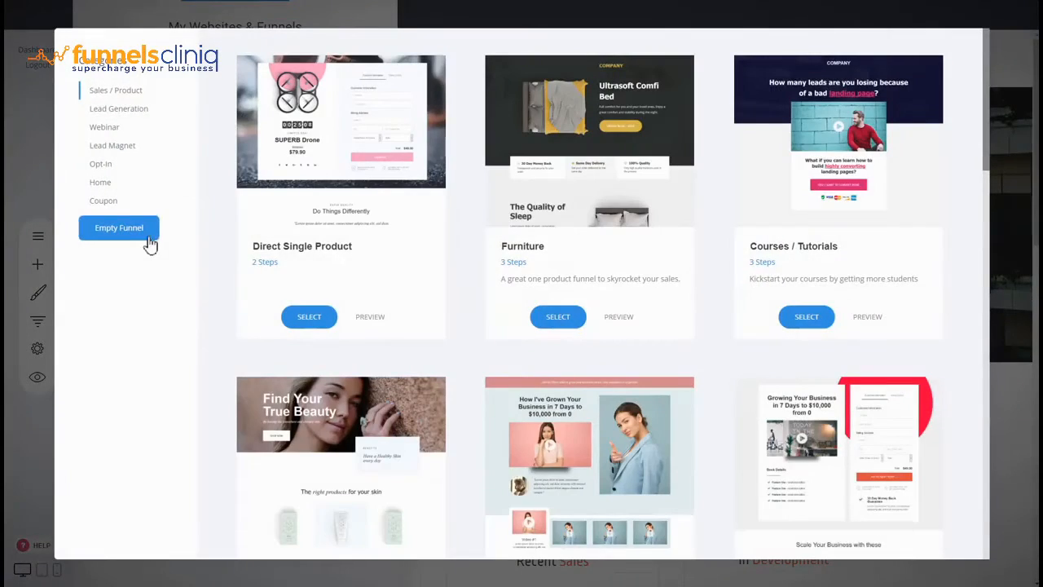
click(149, 244)
click(497, 132)
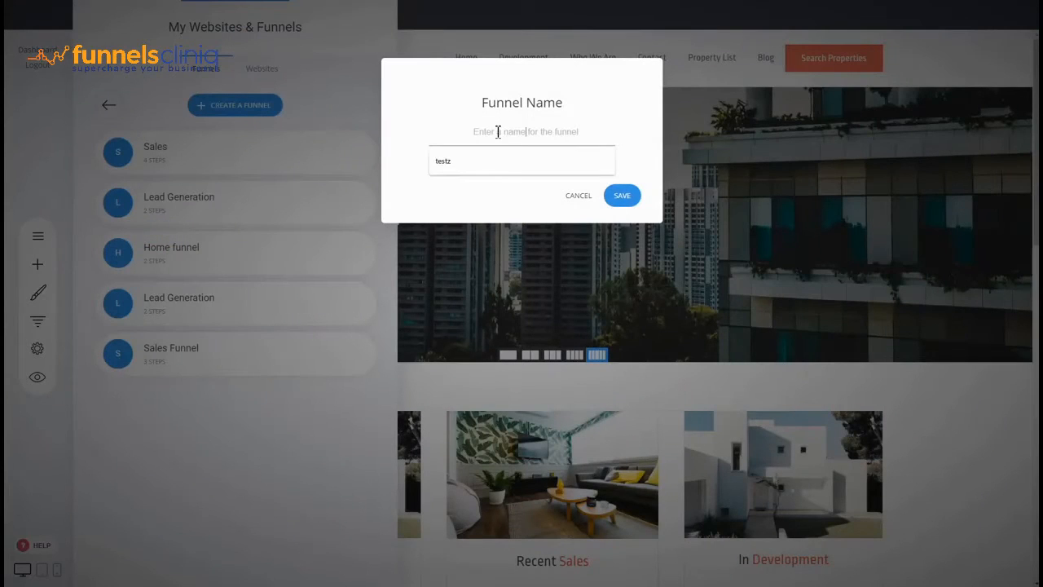
text(Home)
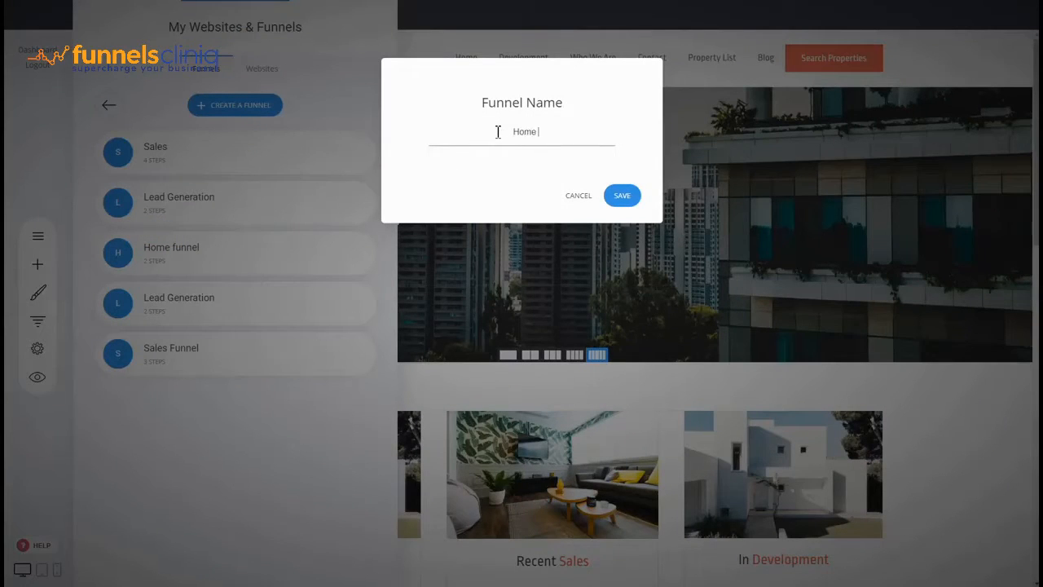
text( Funnel)
click(617, 196)
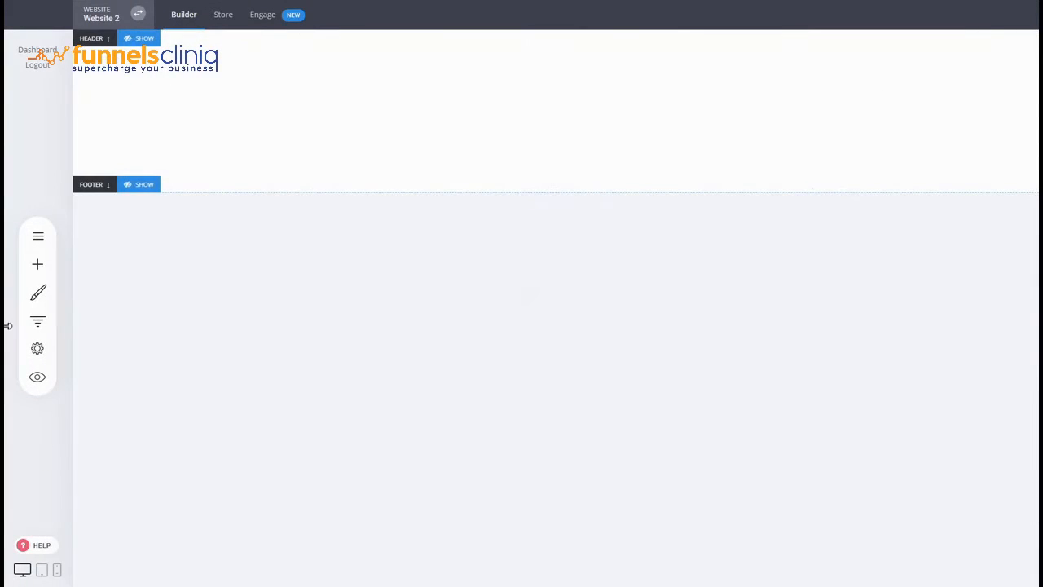
Step: Set Home Funnel as the website's homepage in its funnel settings, save, and return to the page
click(38, 323)
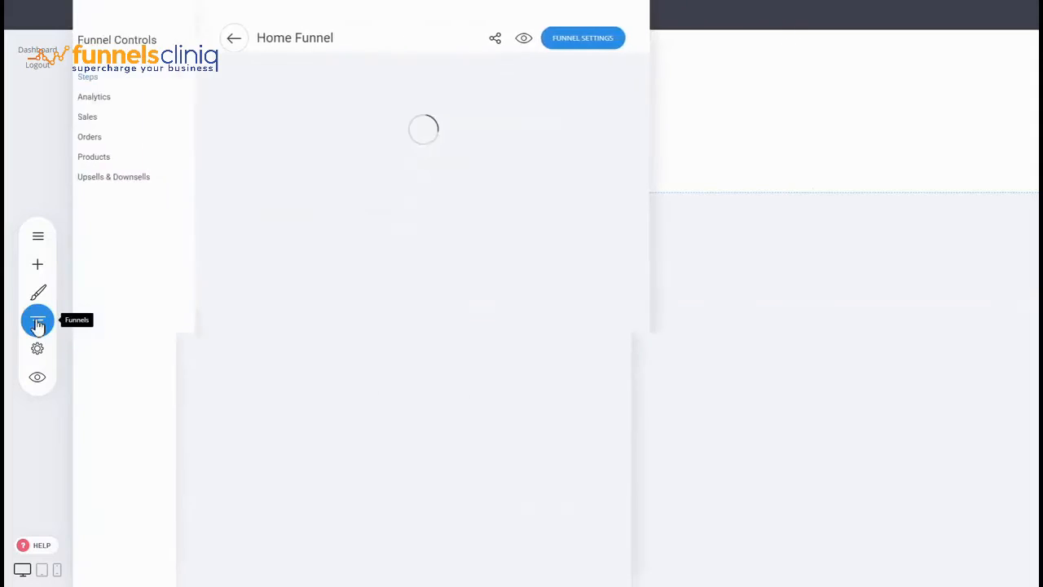
click(601, 41)
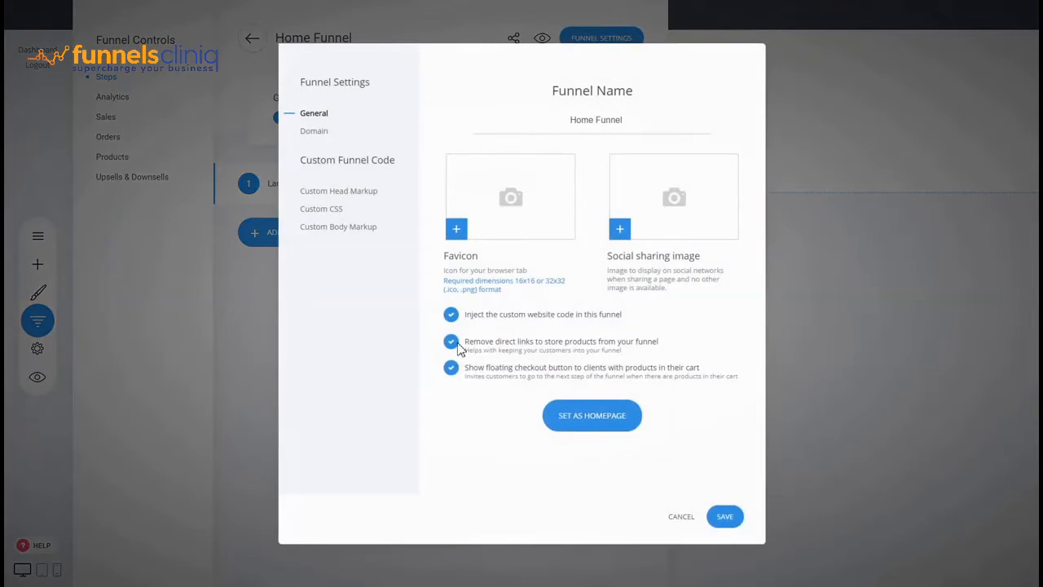
click(593, 420)
click(561, 262)
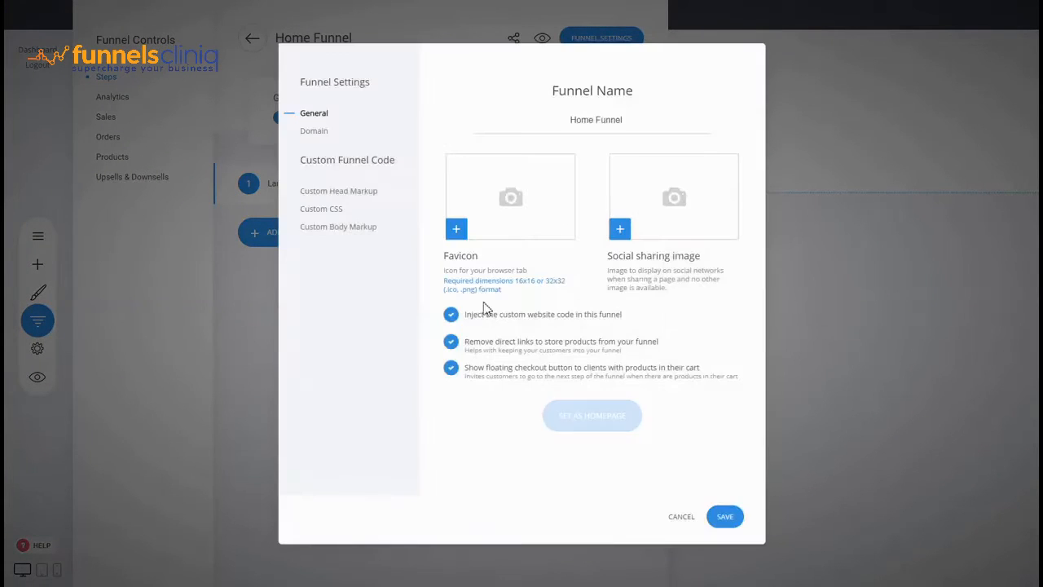
click(722, 517)
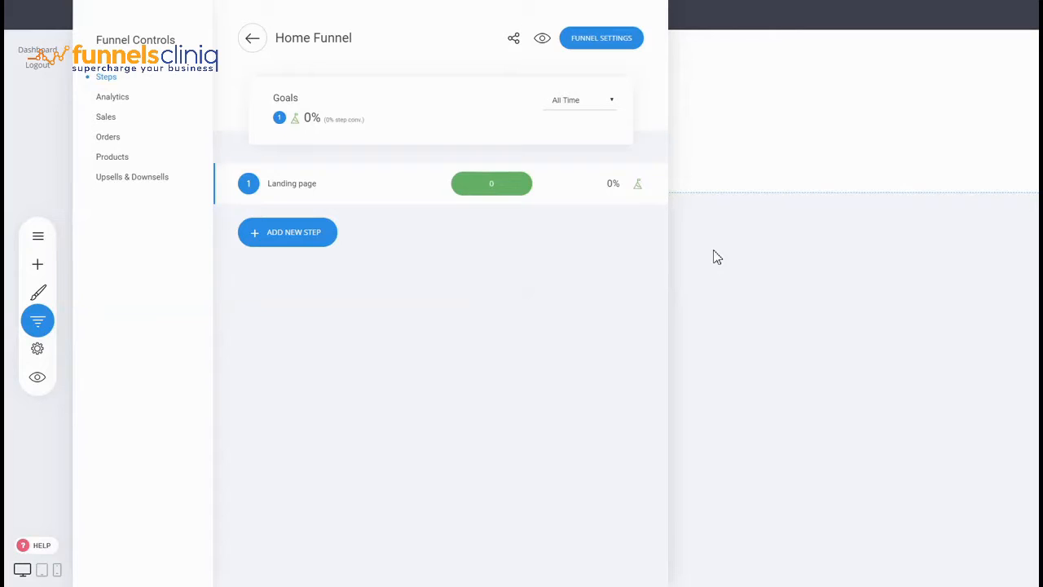
click(808, 323)
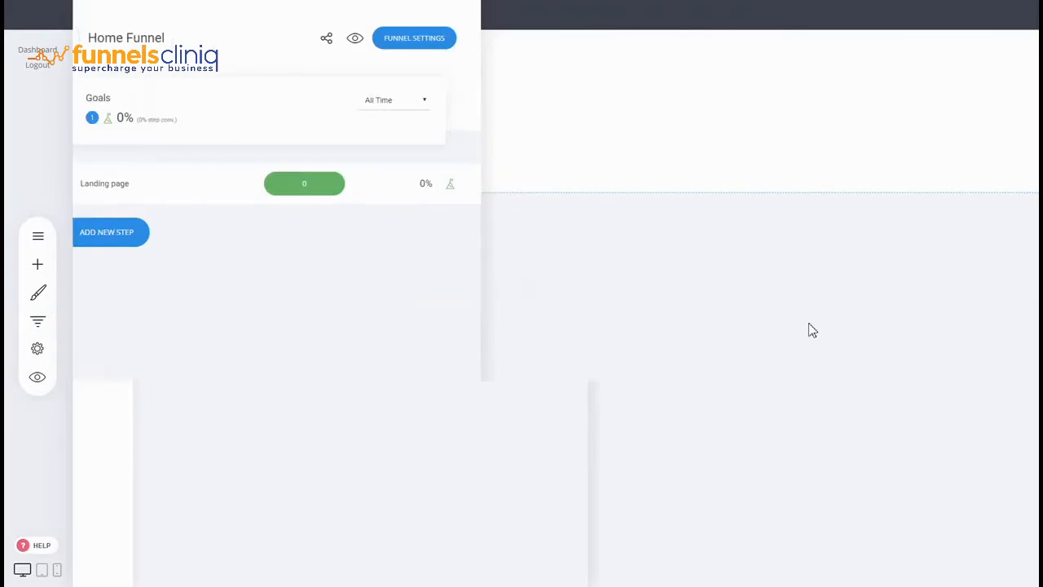
Step: Move the existing Homepage page from the website's Pages folder into Home Funnel under Website 2
click(40, 236)
click(155, 133)
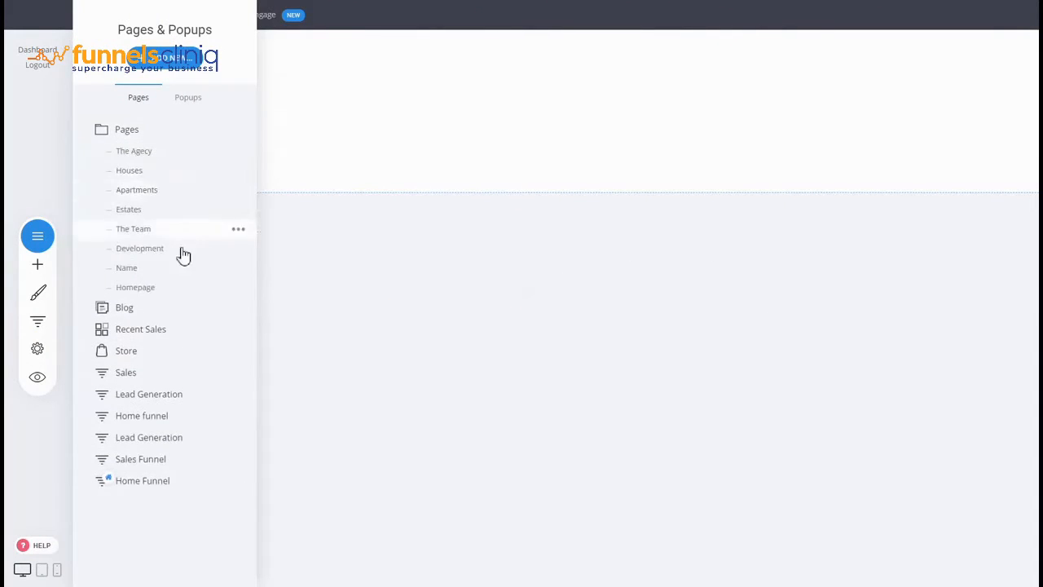
click(239, 291)
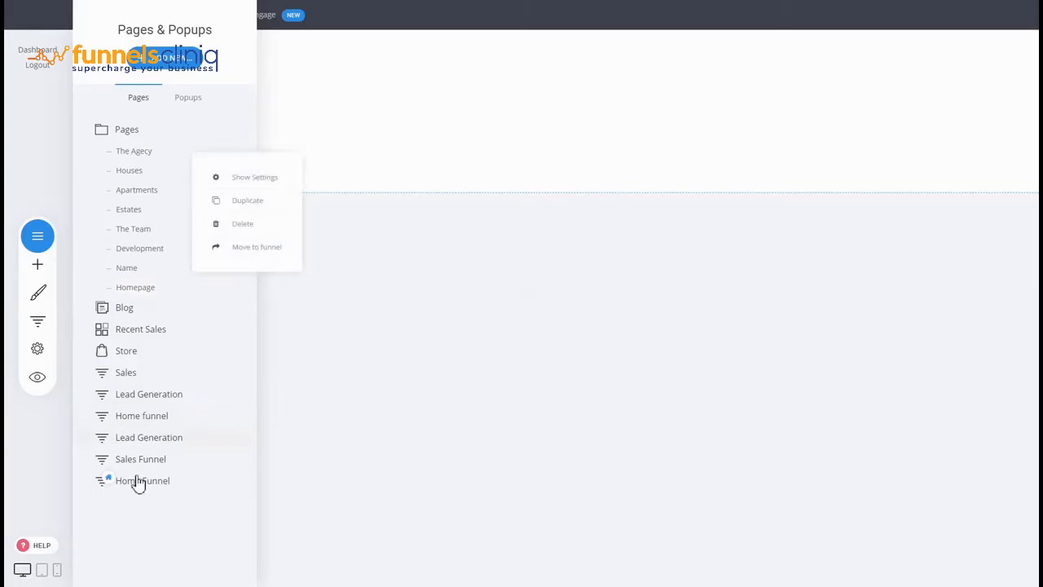
click(248, 251)
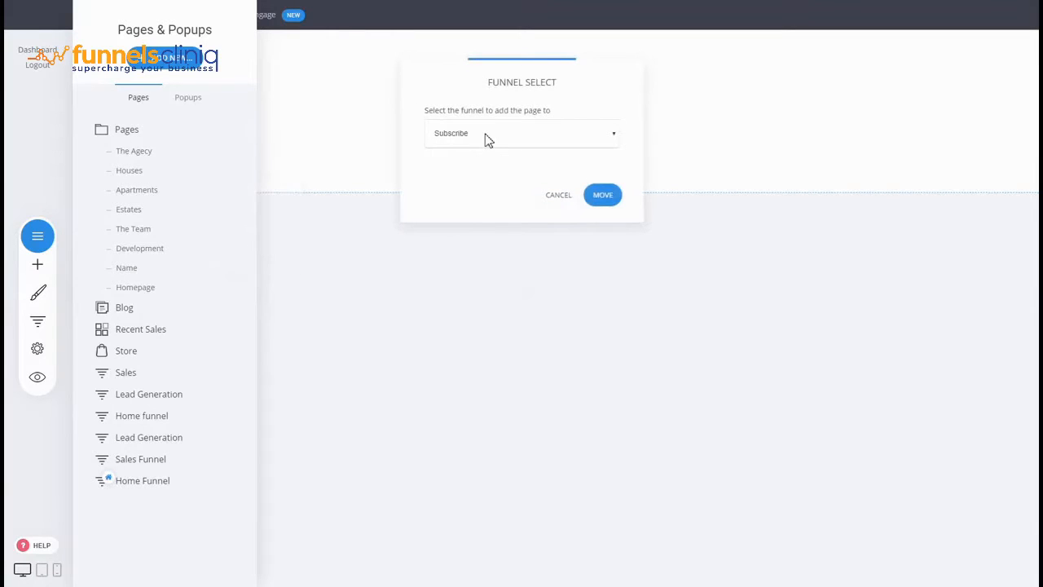
click(486, 138)
scroll(524, 272, down, 5)
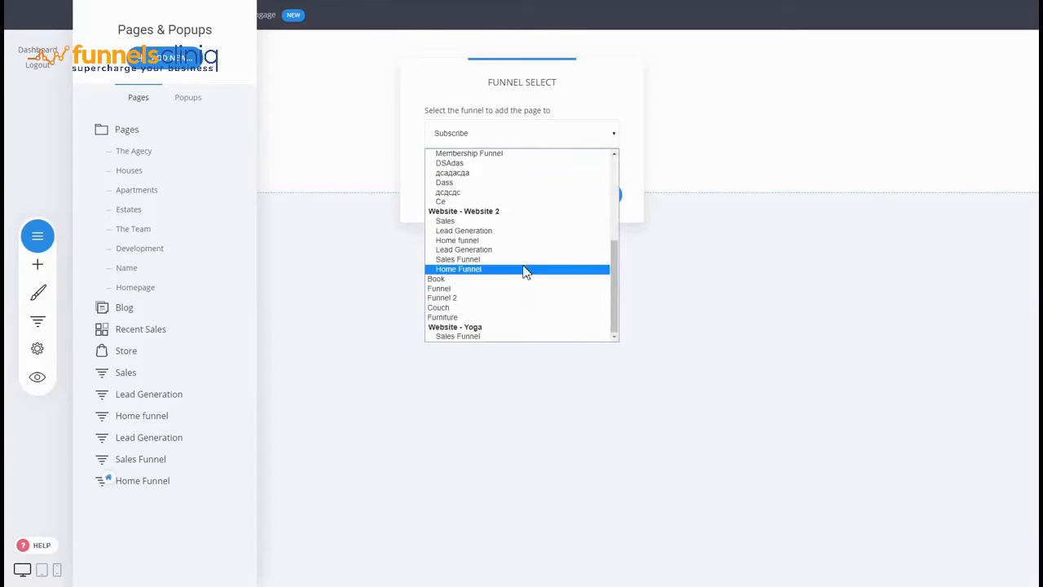
click(480, 272)
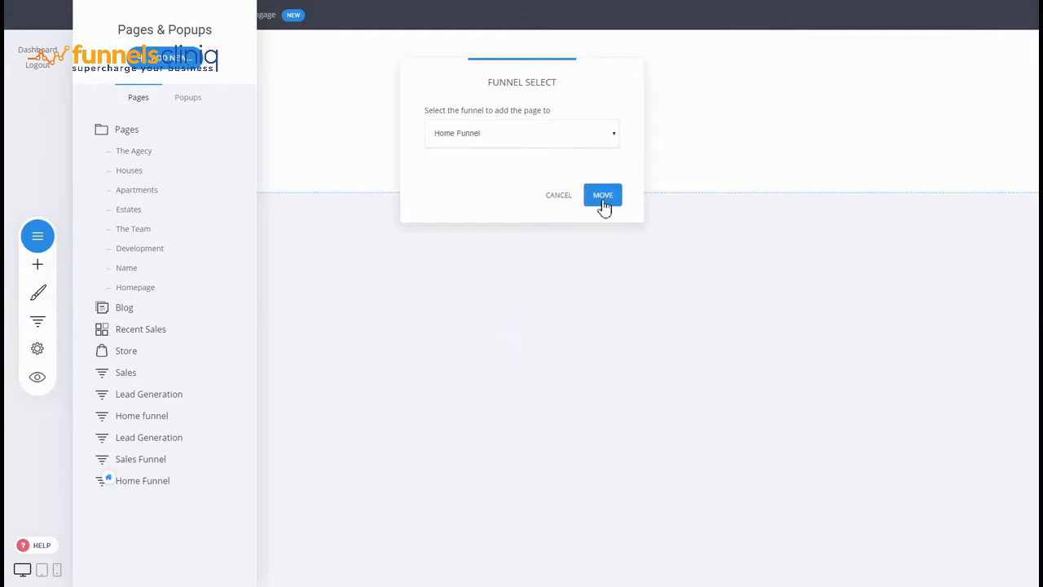
click(603, 204)
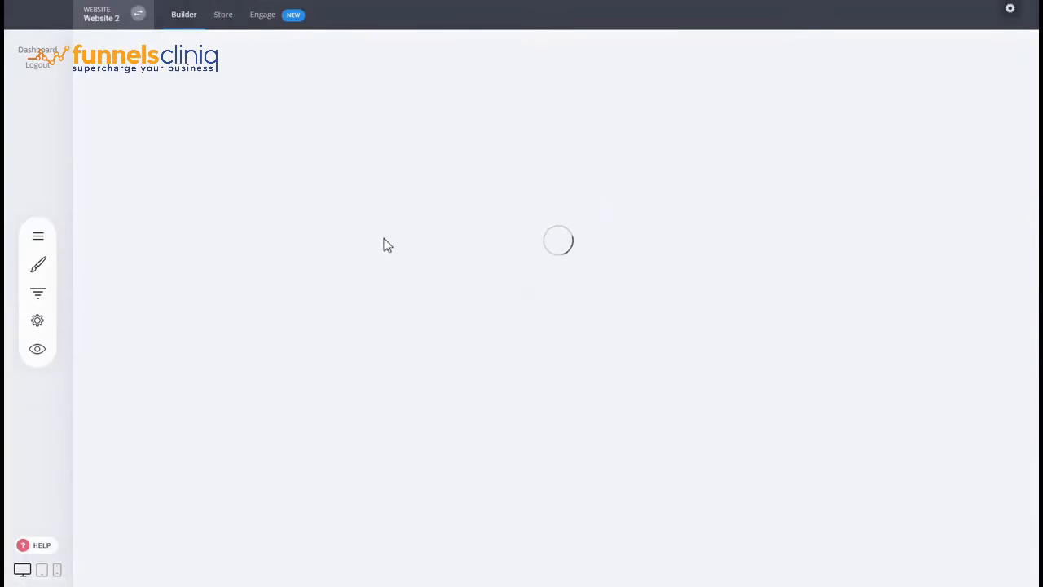
Step: Reorder Home Funnel so that Homepage is the first step, and delete the empty Landing page step
click(41, 318)
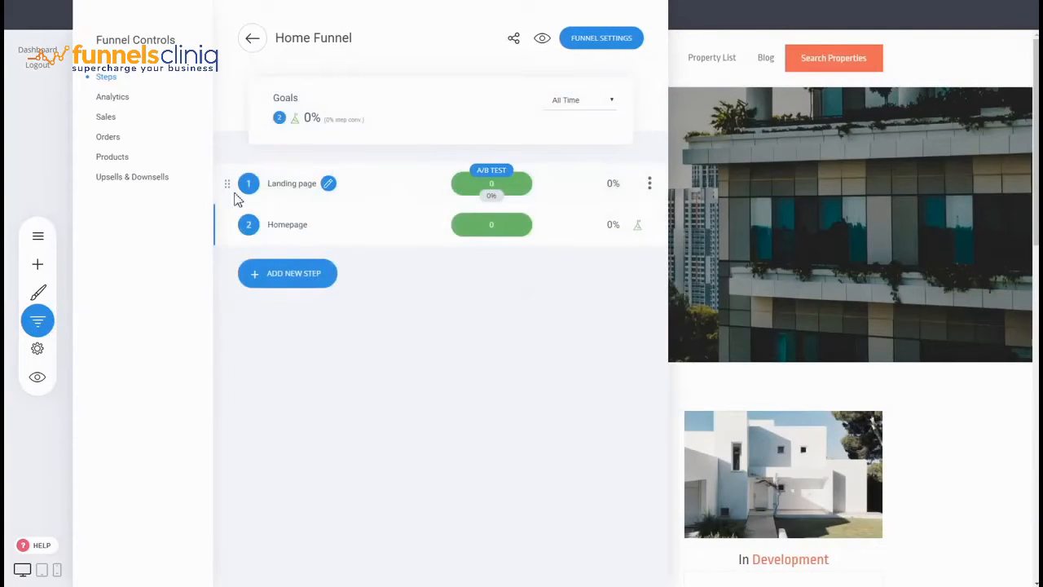
drag(230, 184, 228, 230)
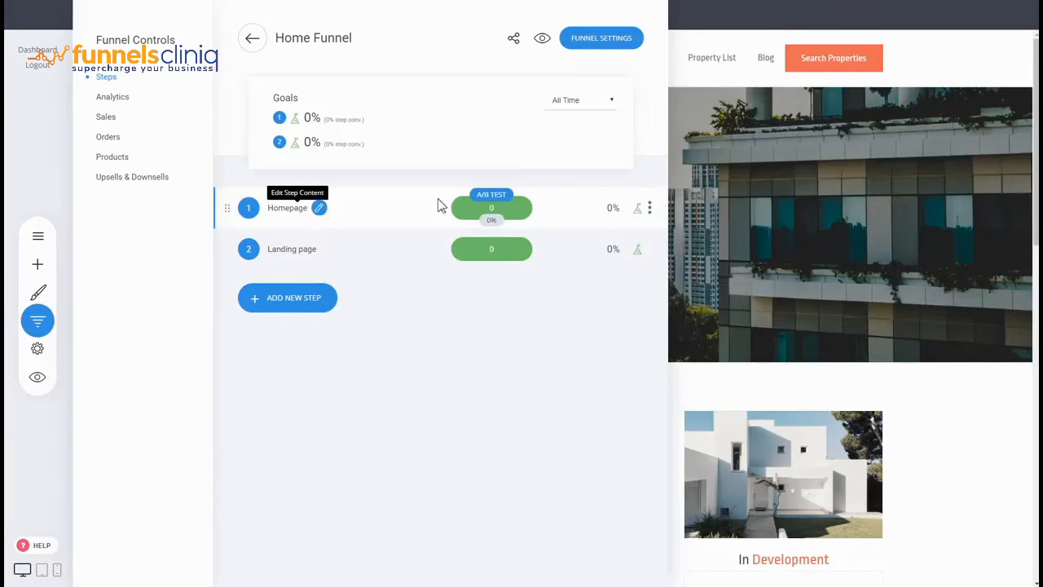
click(650, 249)
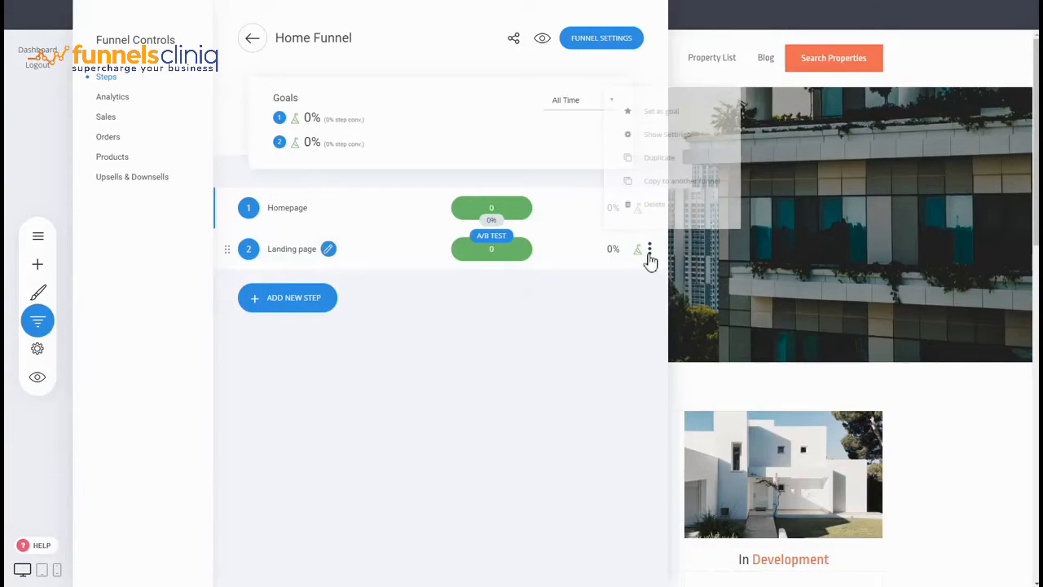
click(643, 210)
click(570, 300)
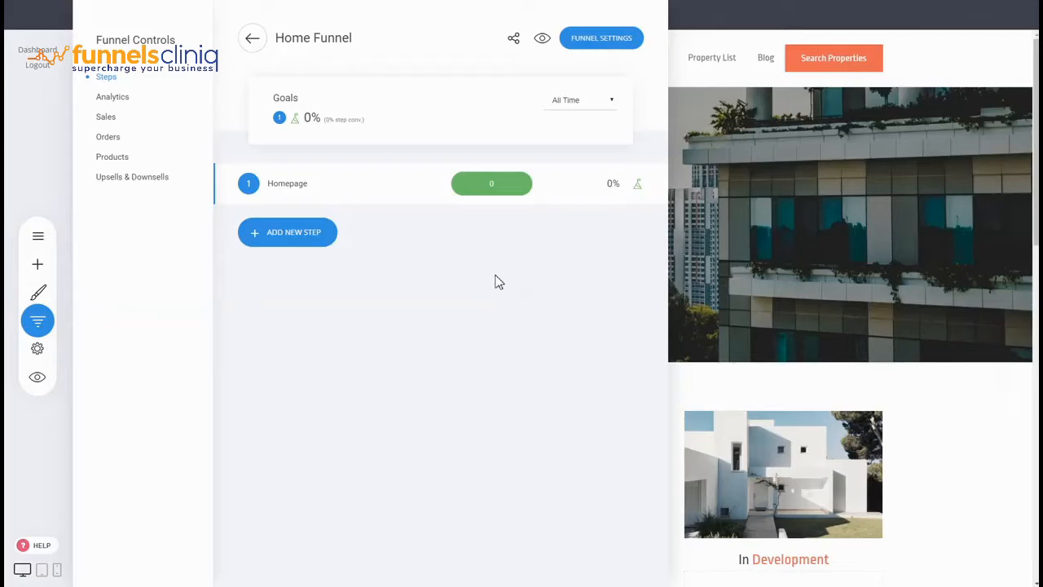
Step: Add an A/B test variation to the Homepage step by duplicating the page, and open variation B for editing
click(494, 174)
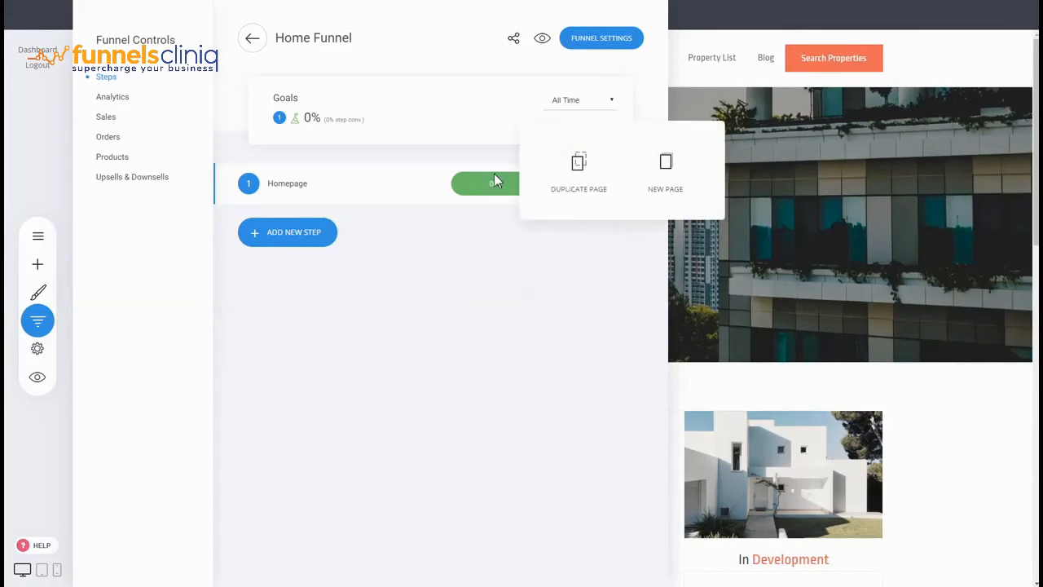
click(586, 178)
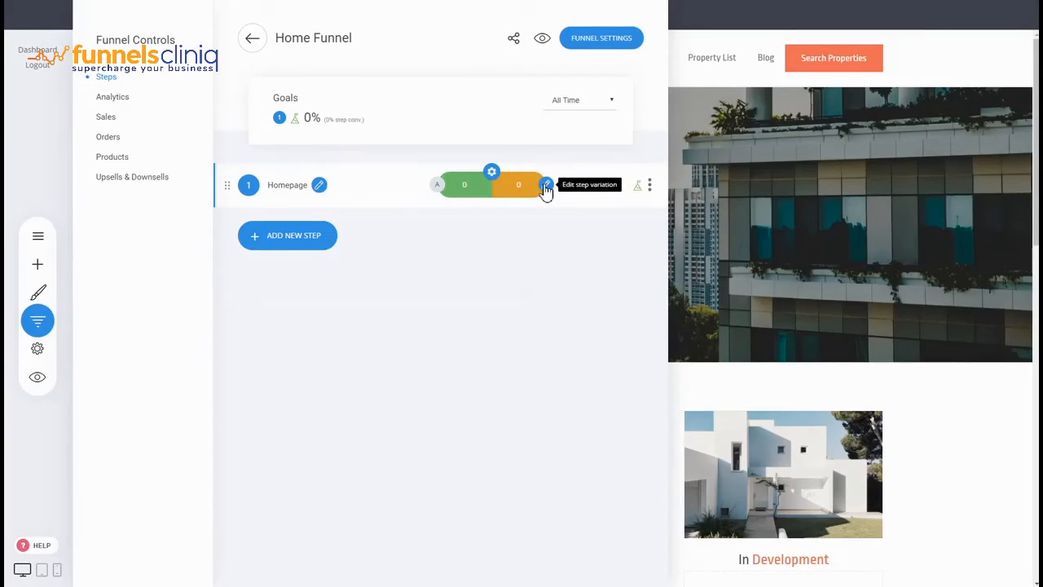
click(545, 186)
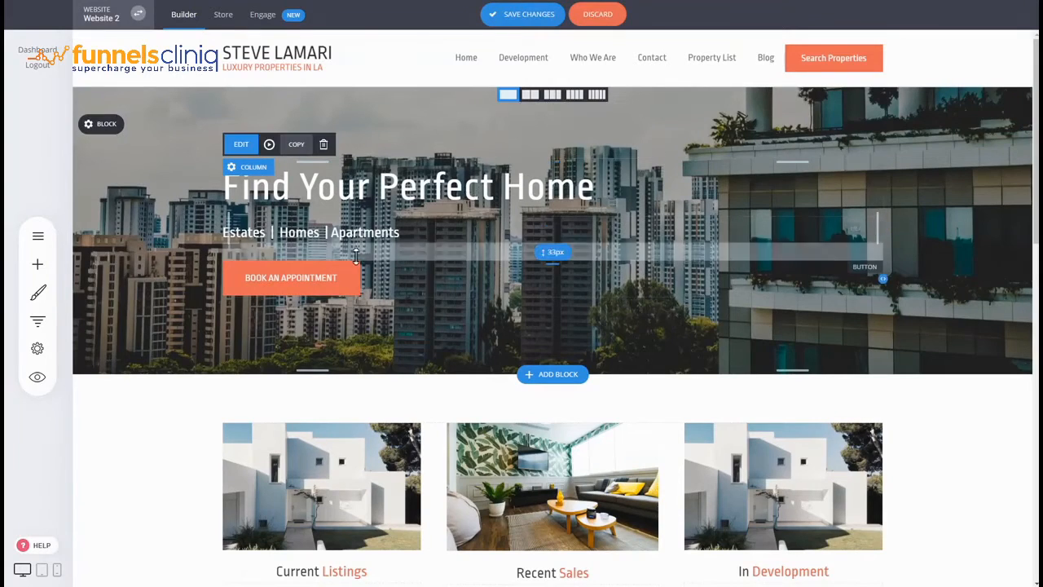
Step: Center-align the "Book an Appointment" button and the "Find Your Perfect Home" heading in the hero block
click(312, 246)
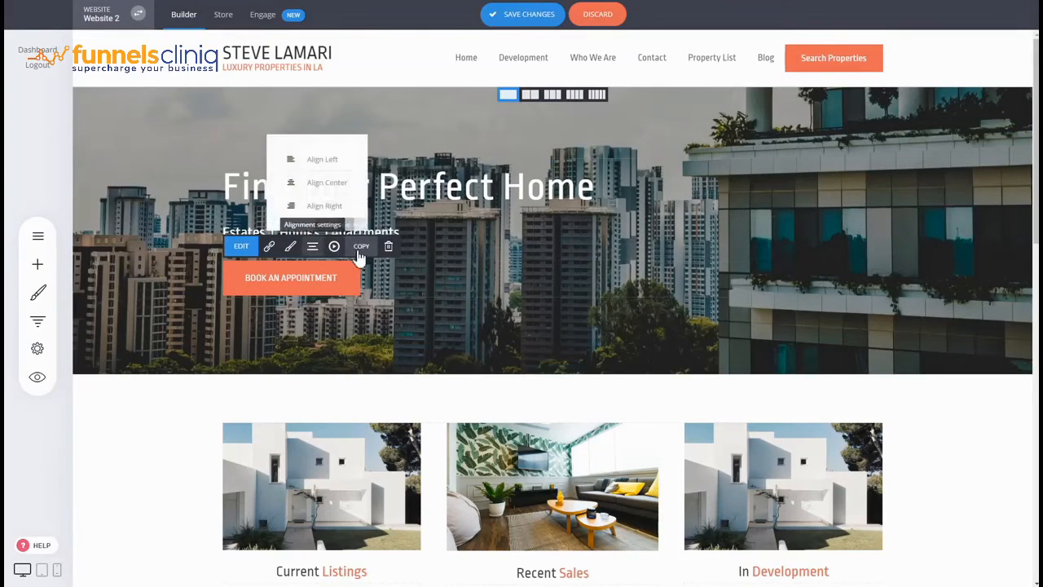
click(328, 184)
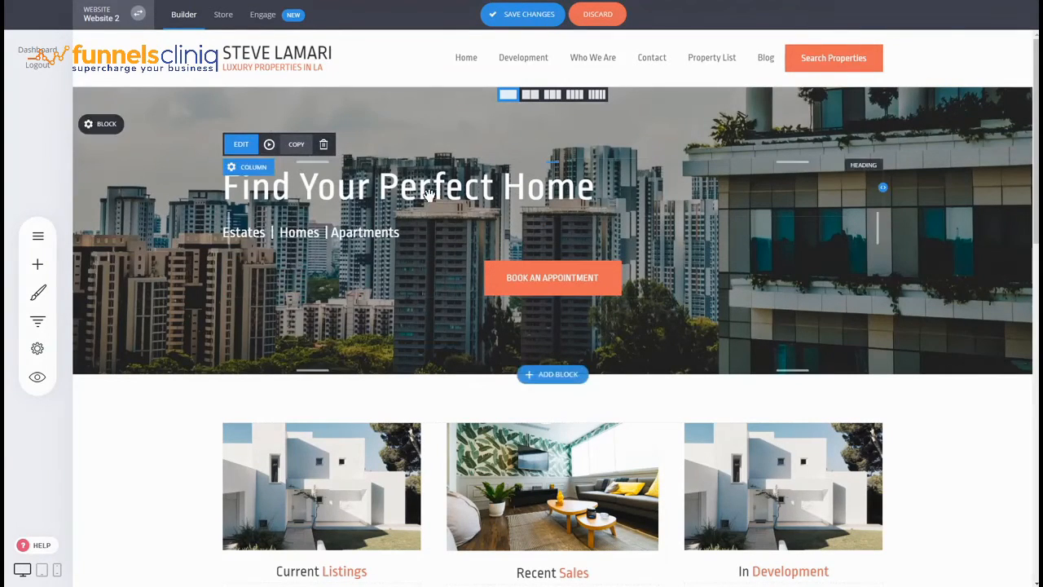
click(242, 144)
click(434, 150)
click(461, 171)
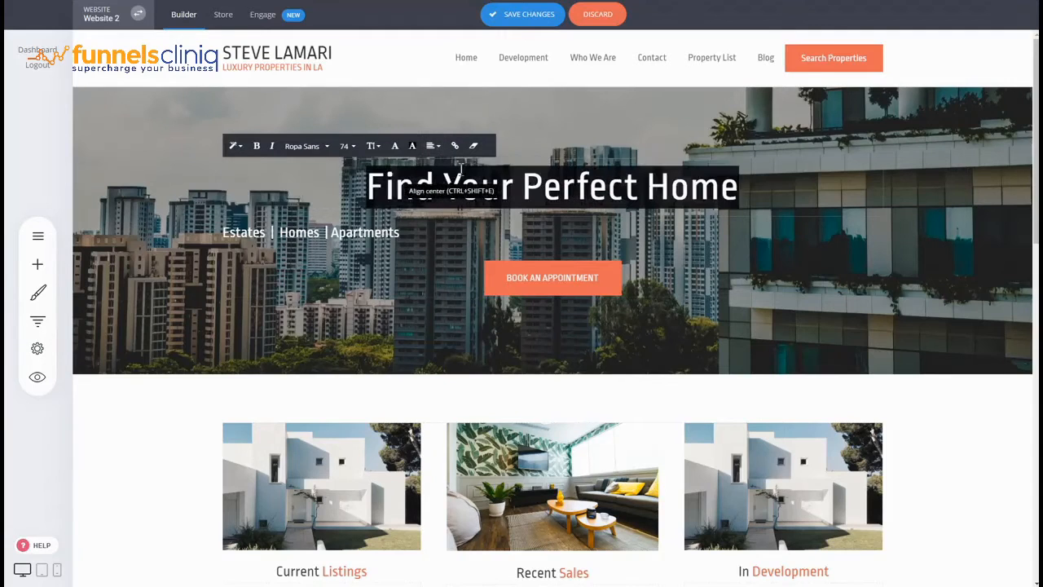
Step: Center-align the "Estates | Homes | Apartments" line below the heading and save the page changes
click(402, 226)
click(431, 209)
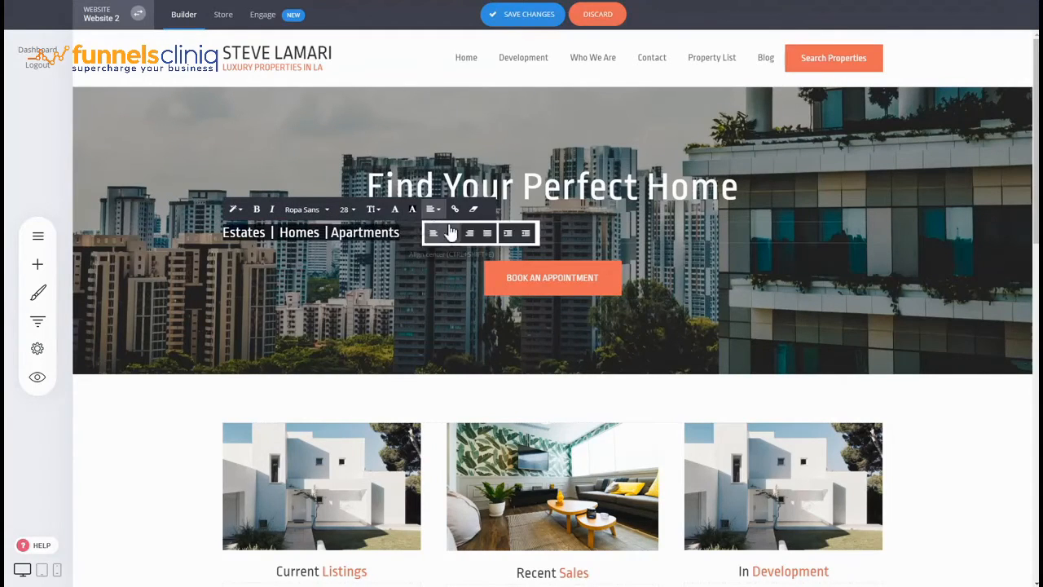
click(451, 232)
click(970, 269)
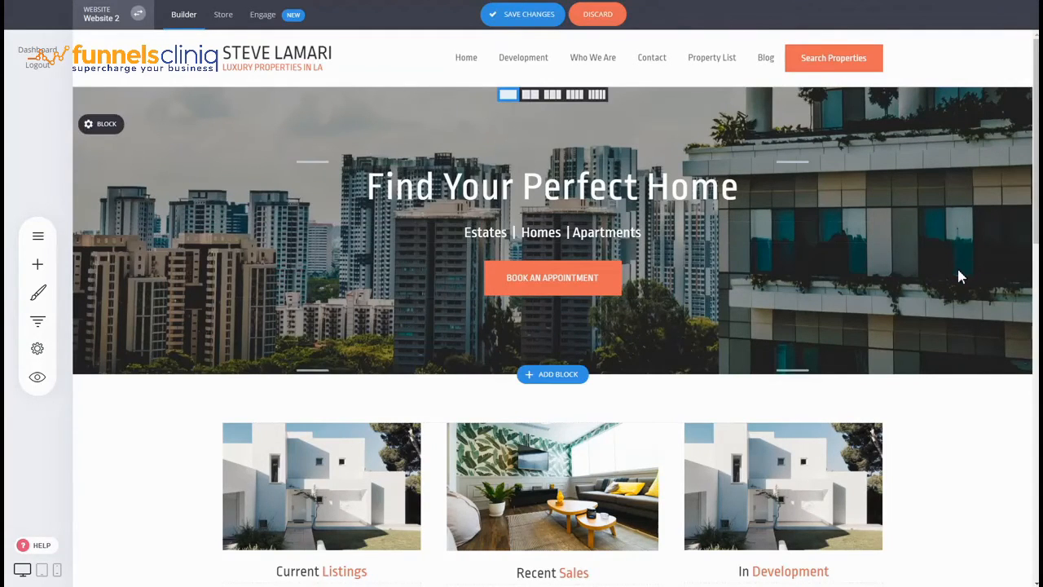
click(522, 14)
Step: Open variation A of the Homepage step for comparison, and review Home Funnel's step list
click(37, 320)
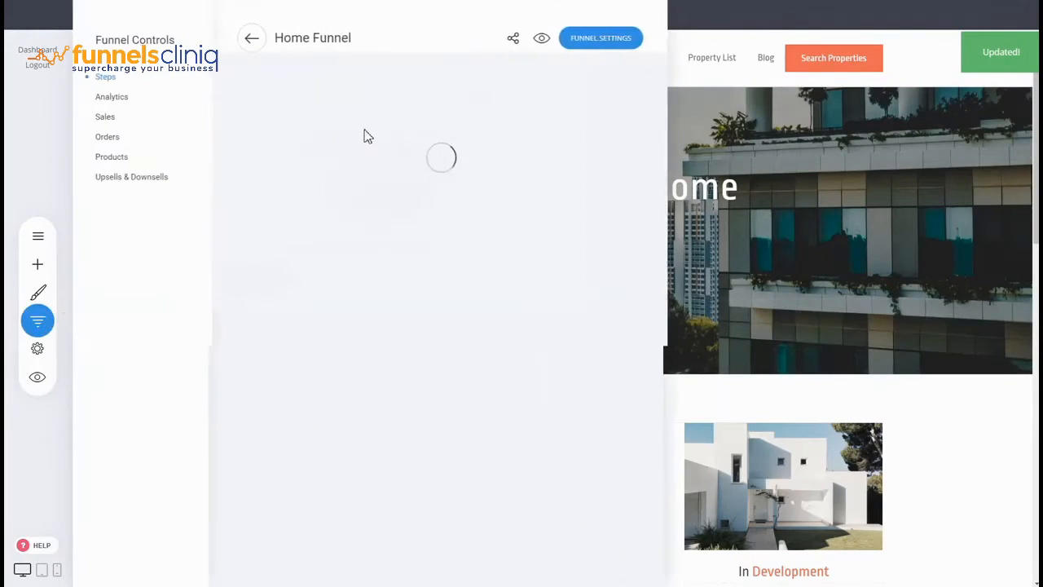
click(434, 187)
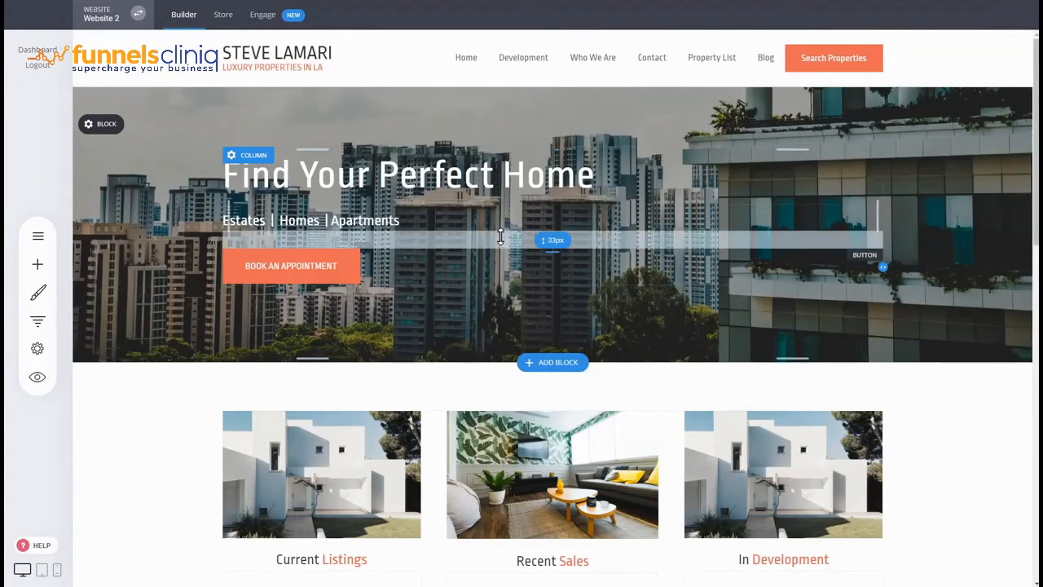
click(38, 320)
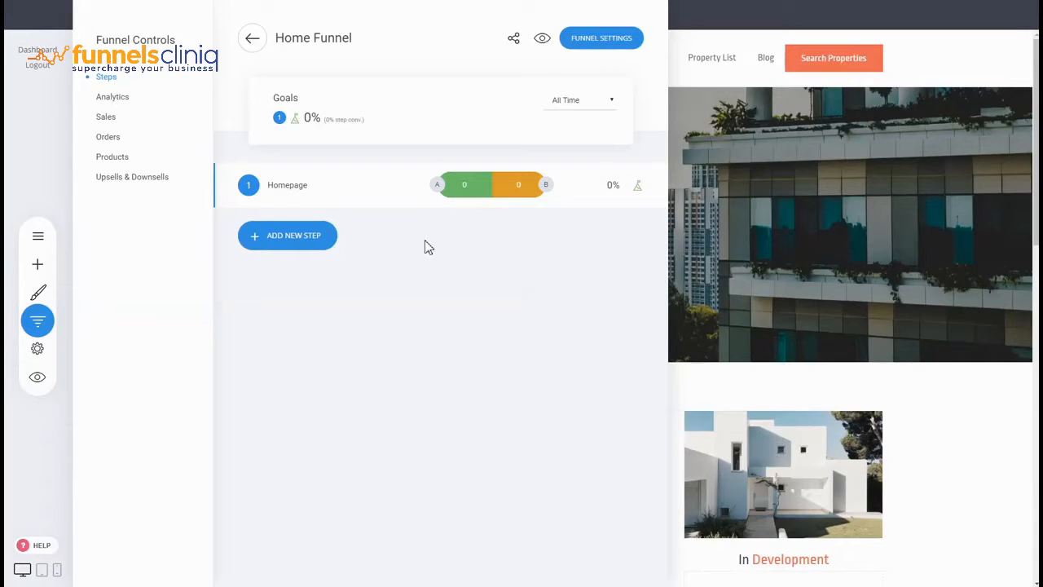
click(733, 210)
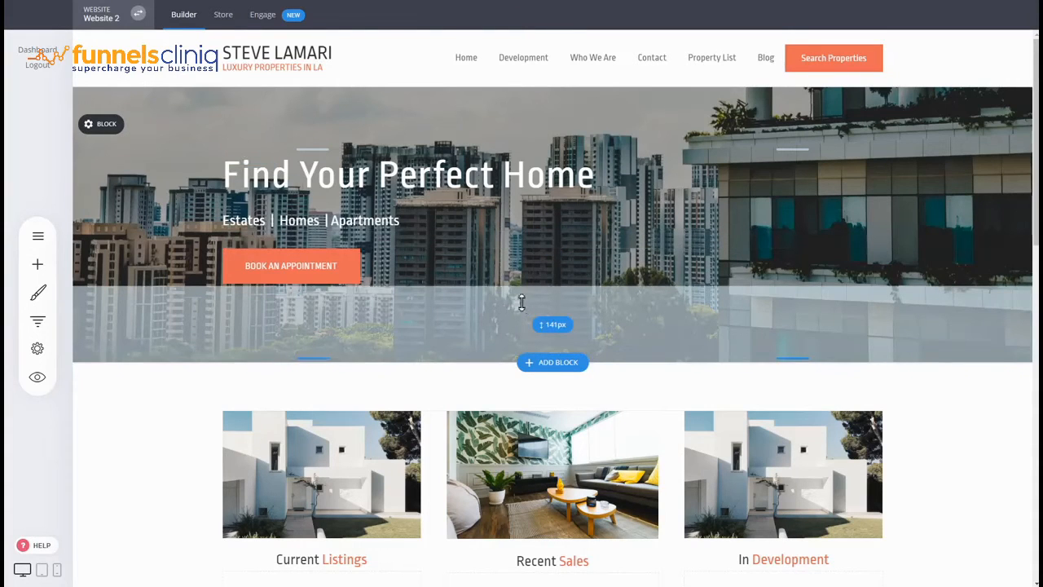
Step: Start adding a page step to Home Funnel using the Contact Us template with the photo of a person with a laptop
scroll(449, 274, down, 5)
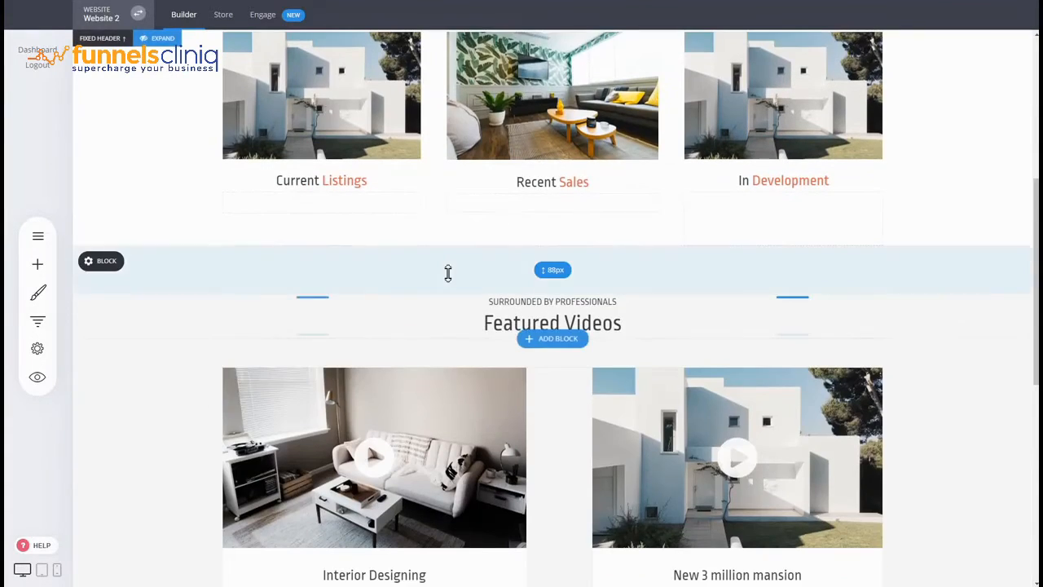
scroll(461, 265, up, 5)
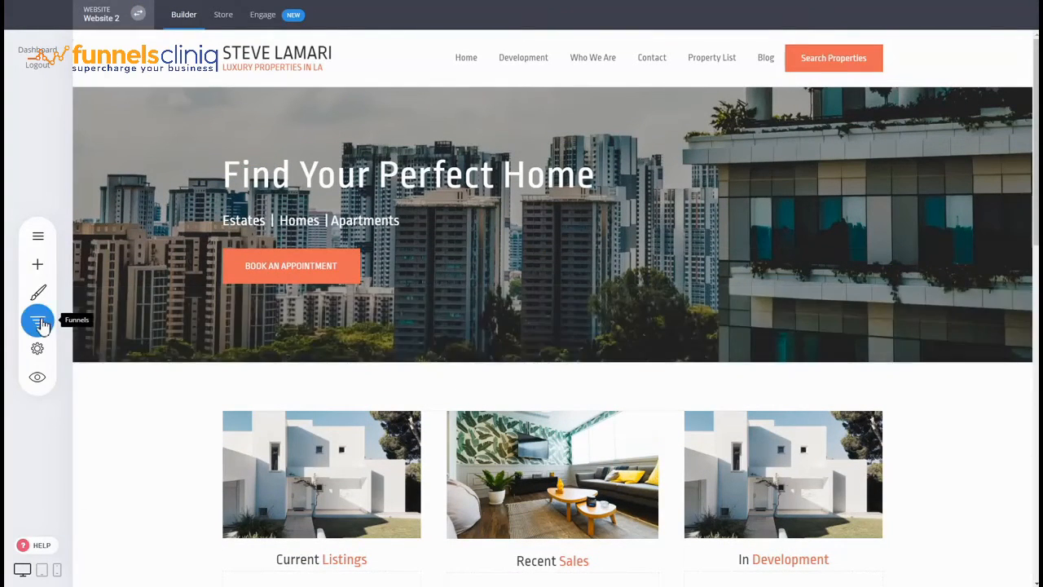
click(38, 320)
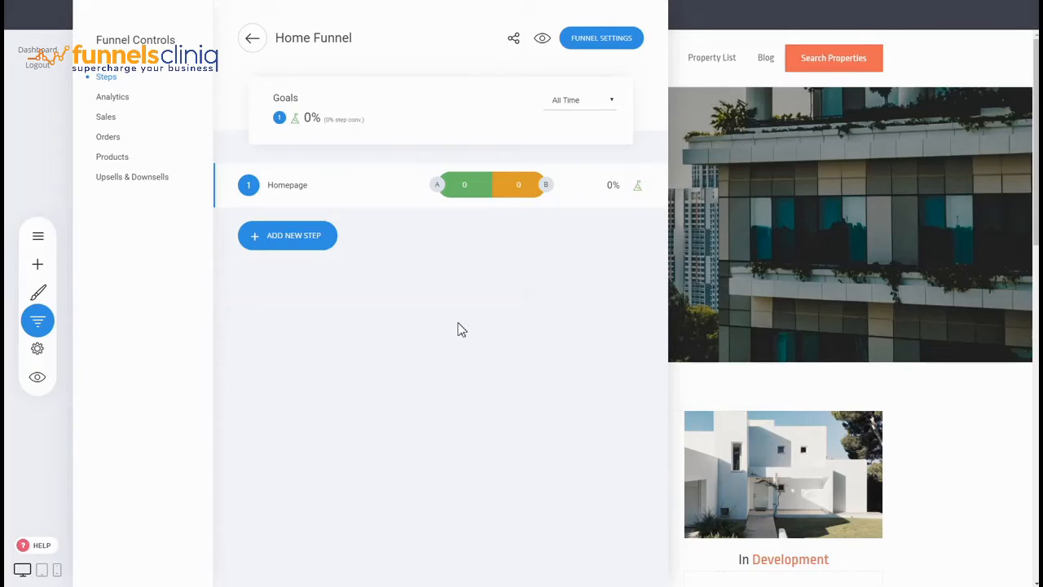
mouse_move(480, 187)
click(291, 242)
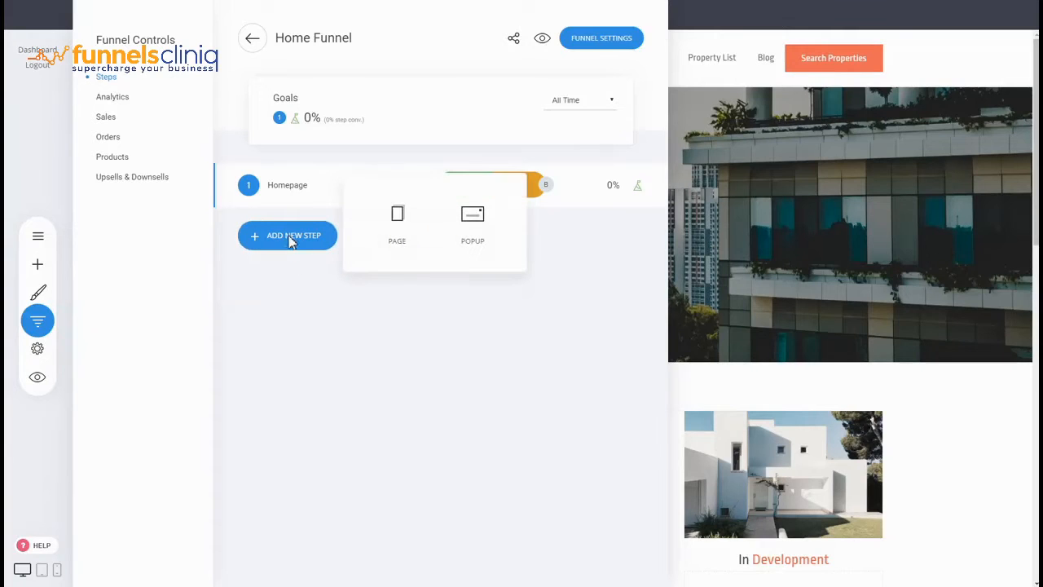
click(407, 235)
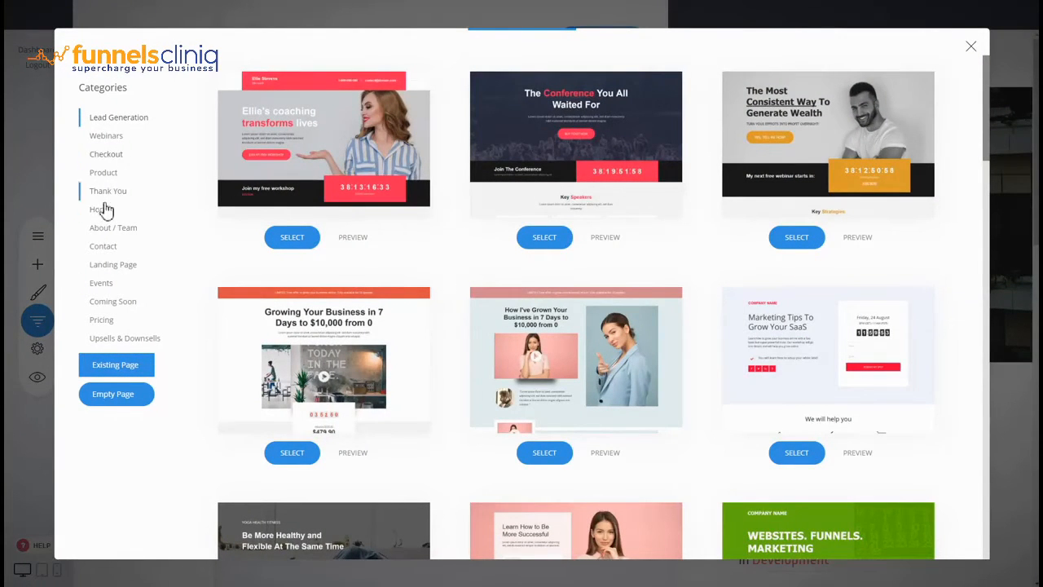
click(110, 249)
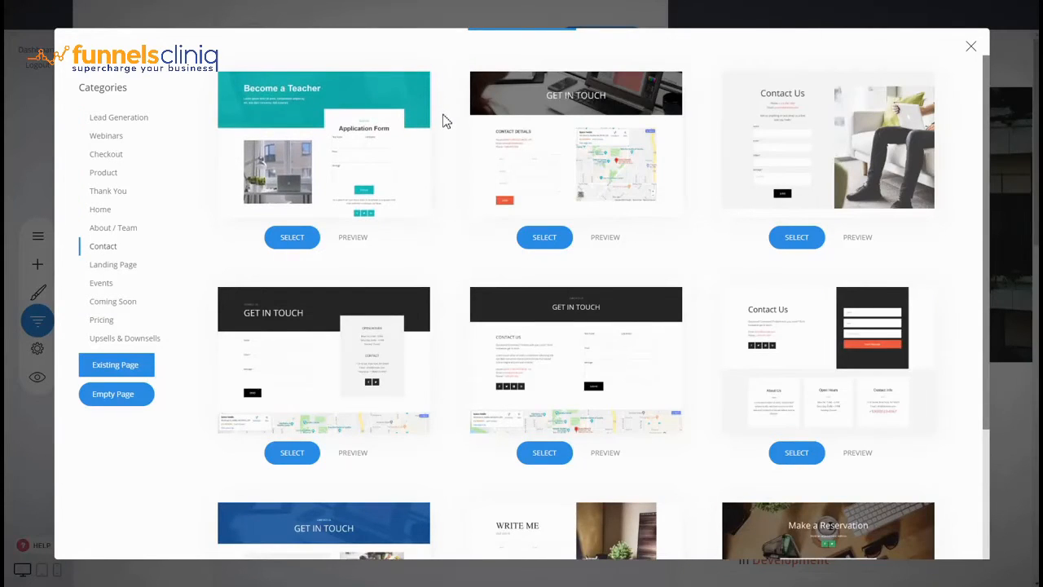
click(850, 157)
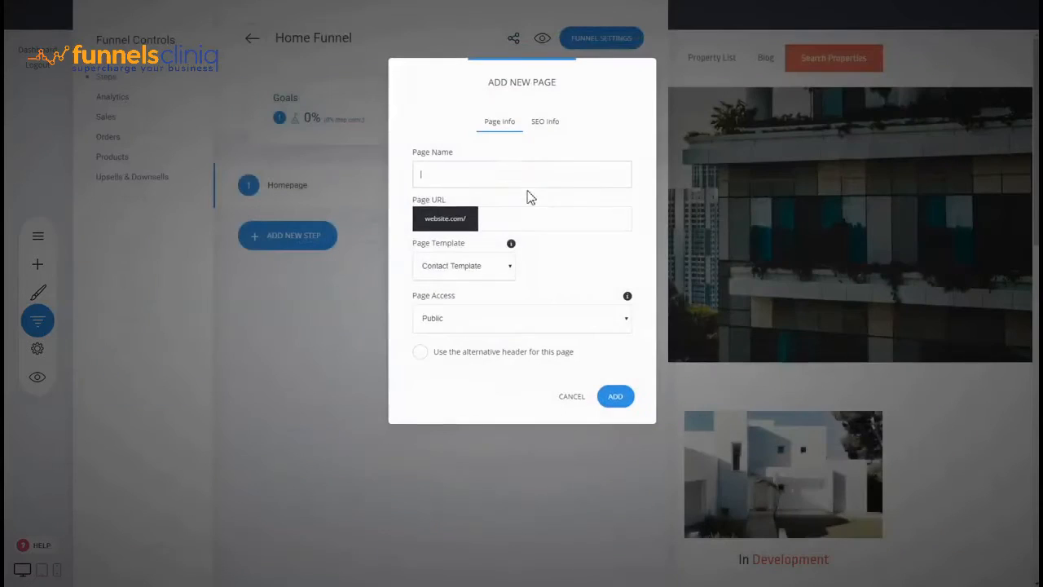
Step: Name the new page "appointment" and add it to the funnel
click(506, 177)
text(A)
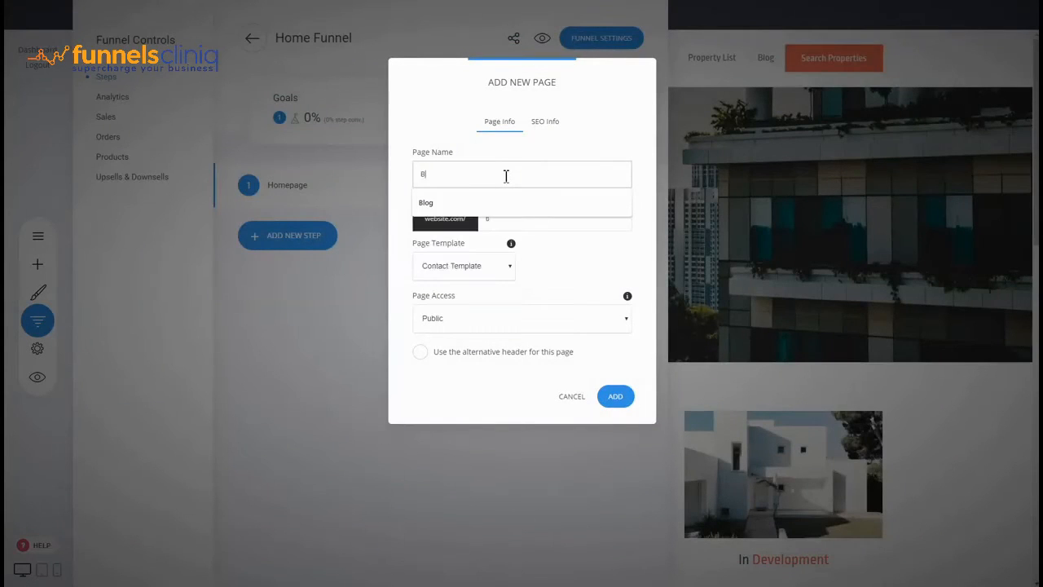
text(pointment)
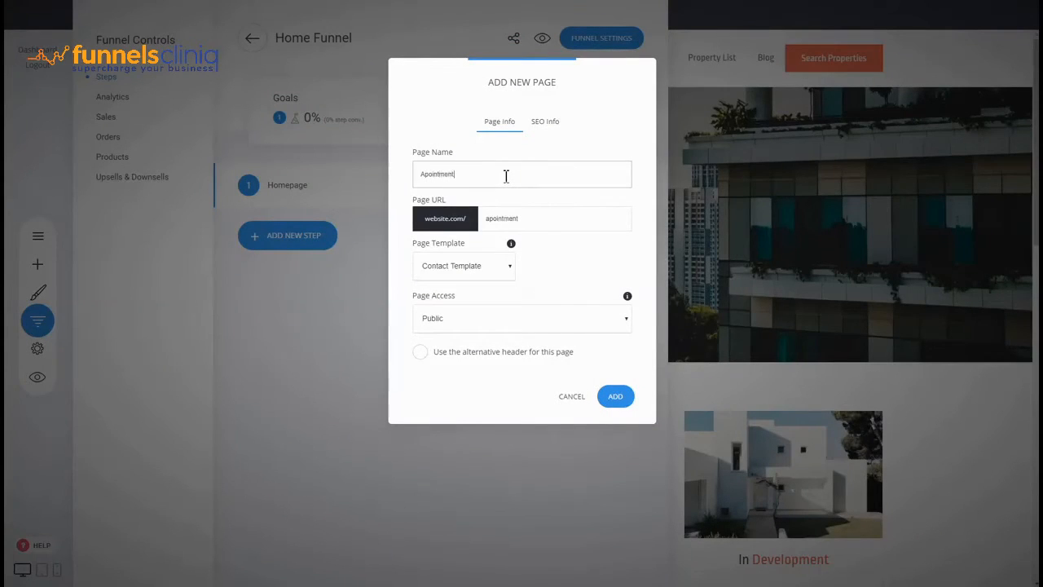
key(ctrl+a)
text(app)
click(616, 399)
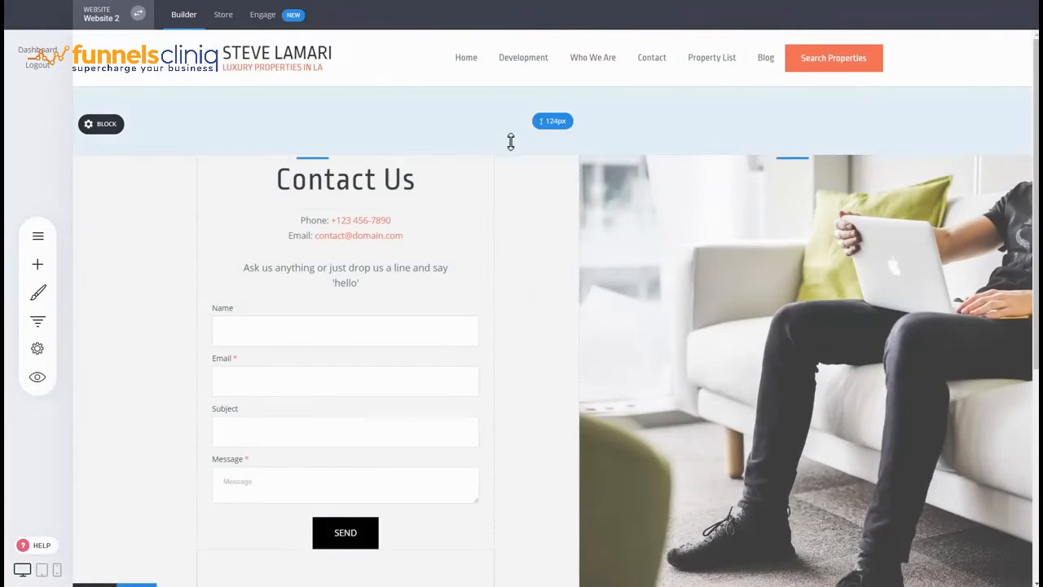
Step: Reduce the spacing above the Contact Us content to about 62 px and save the page changes
drag(511, 142, 513, 111)
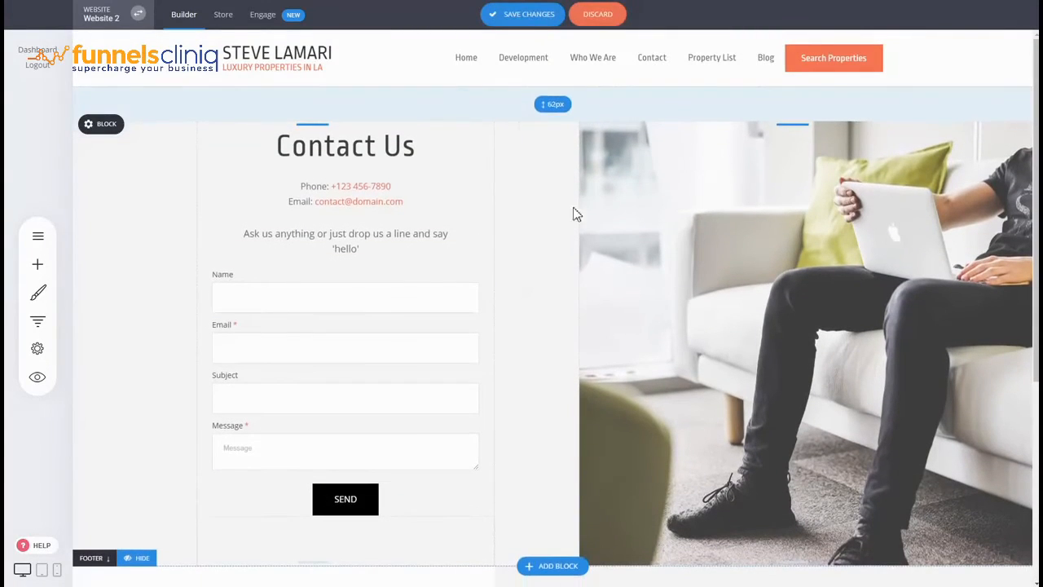
scroll(617, 247, down, 4)
scroll(521, 326, up, 4)
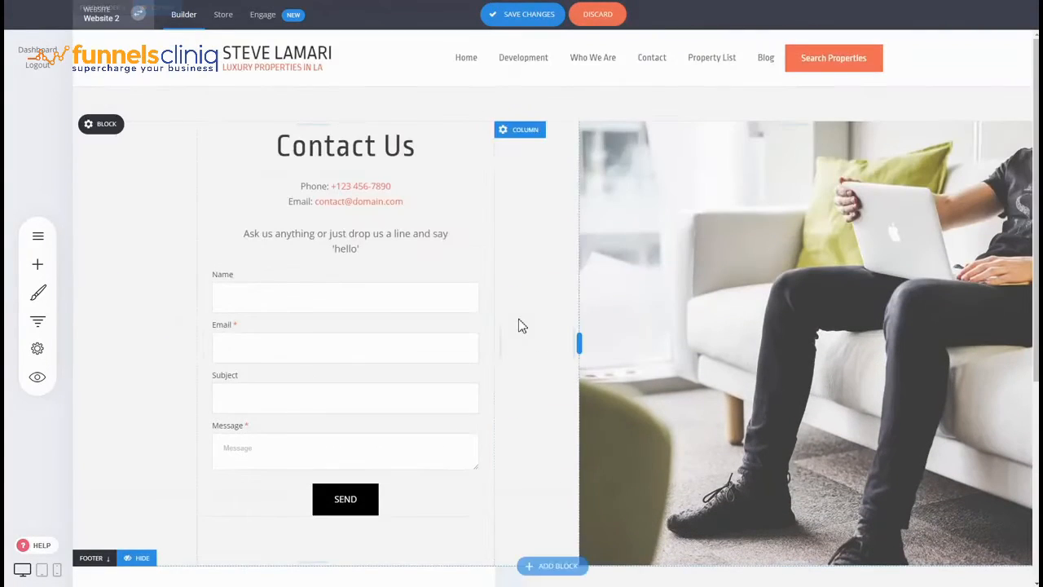
click(531, 15)
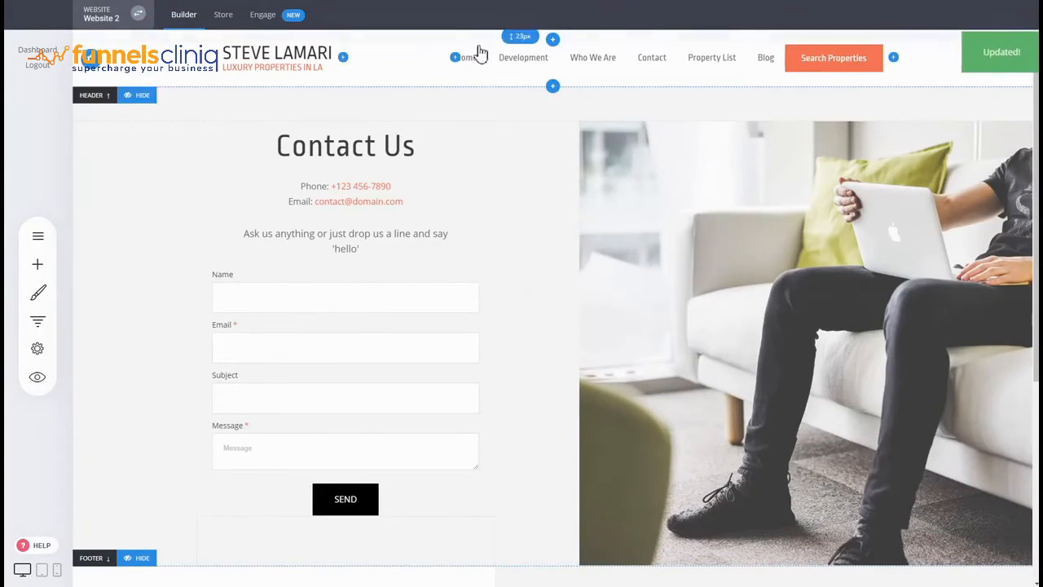
Step: Open variation A of the Homepage step from Home Funnel and review the funnel's steps and conversion goal
click(38, 320)
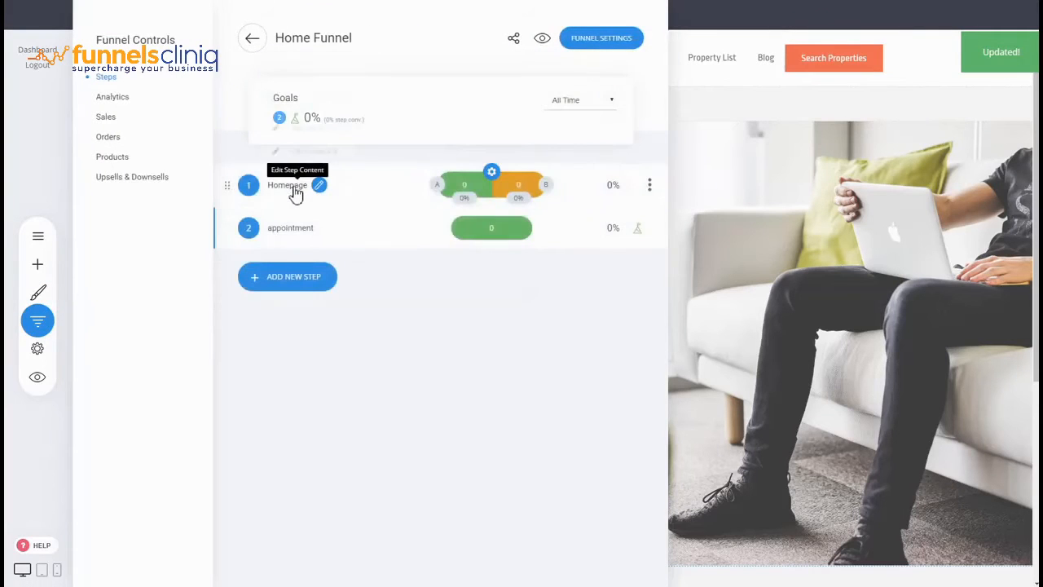
click(300, 186)
click(310, 132)
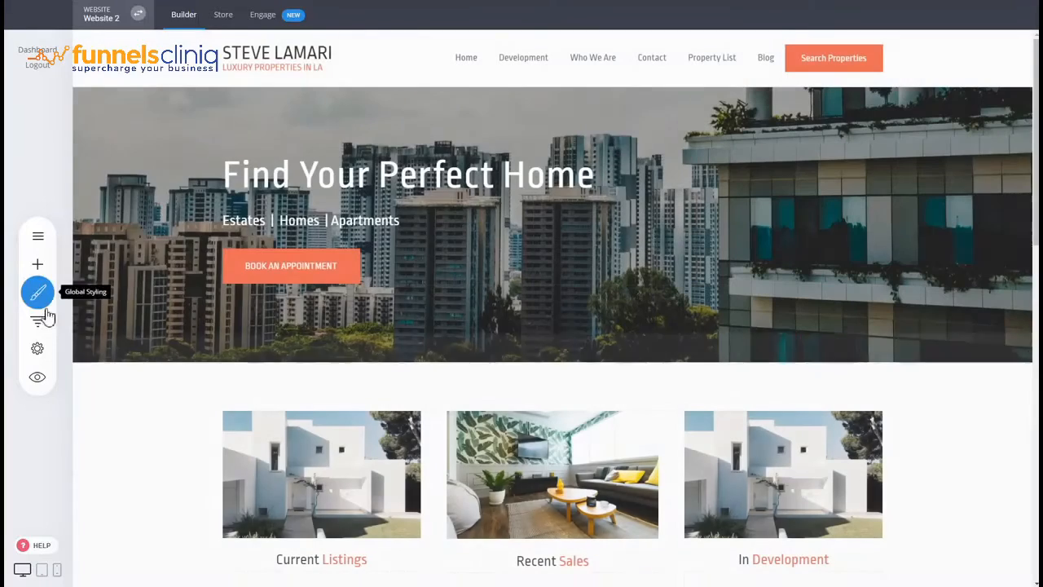
click(38, 320)
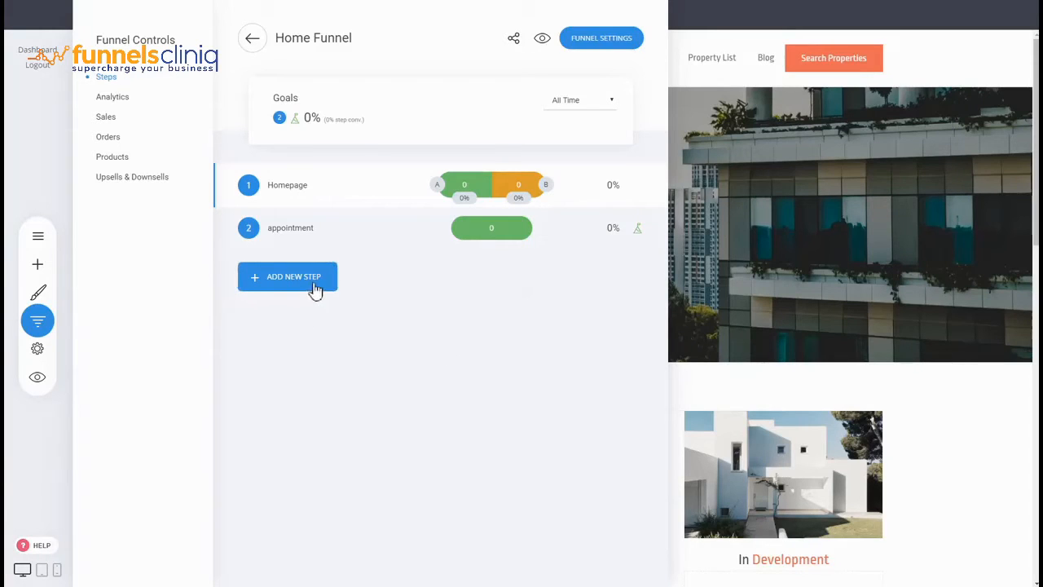
click(757, 273)
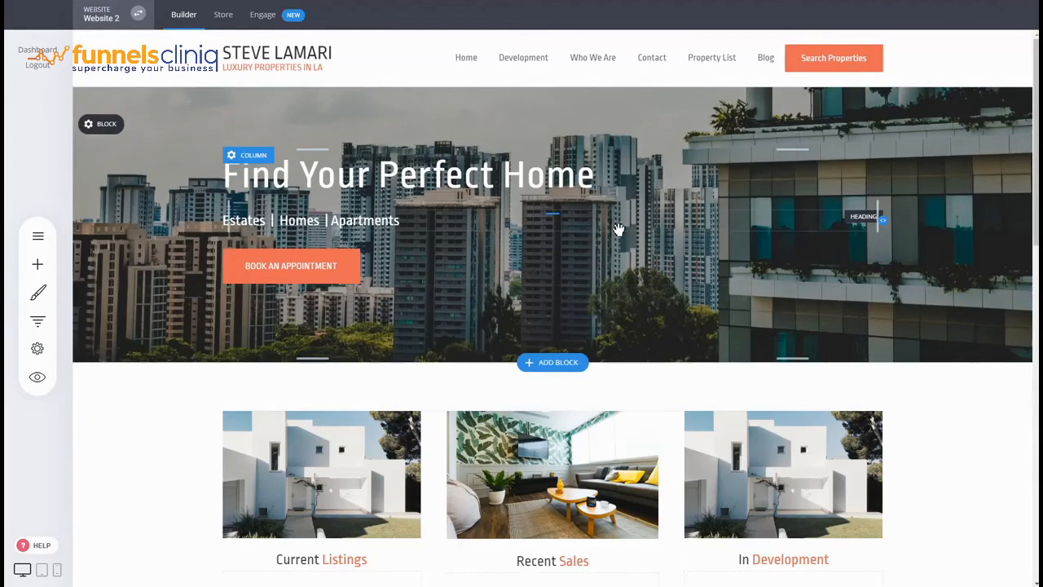
Step: Examine the automatic and manual winner selection options in the Homepage step's A/B test settings, leaving without saving
click(37, 320)
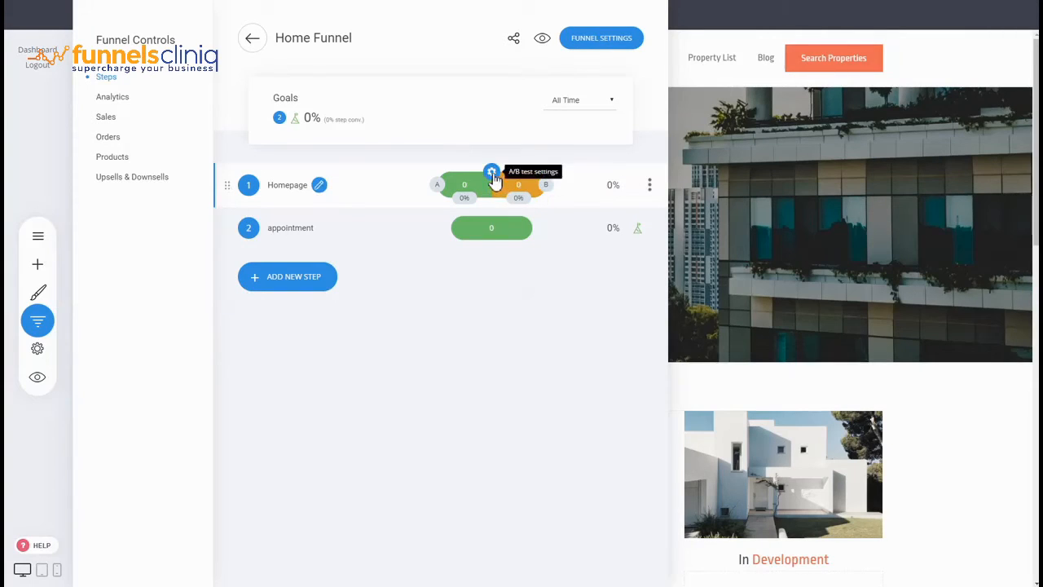
click(491, 173)
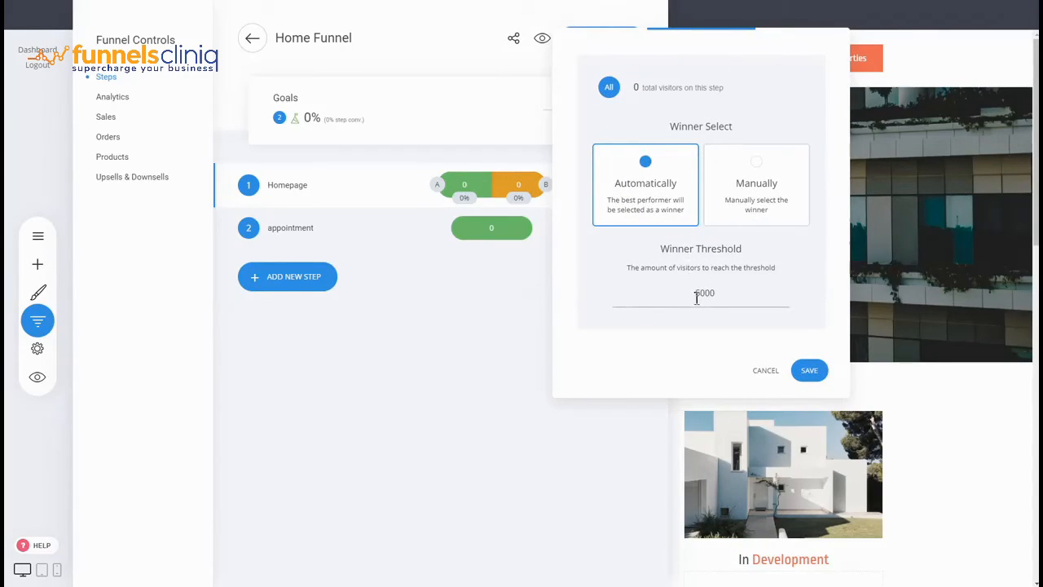
click(763, 205)
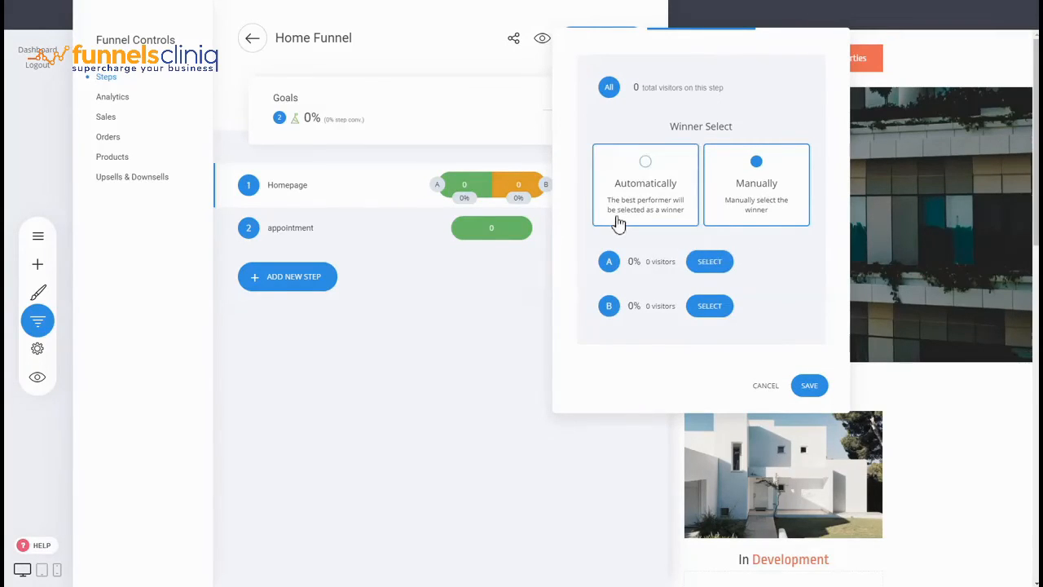
click(763, 385)
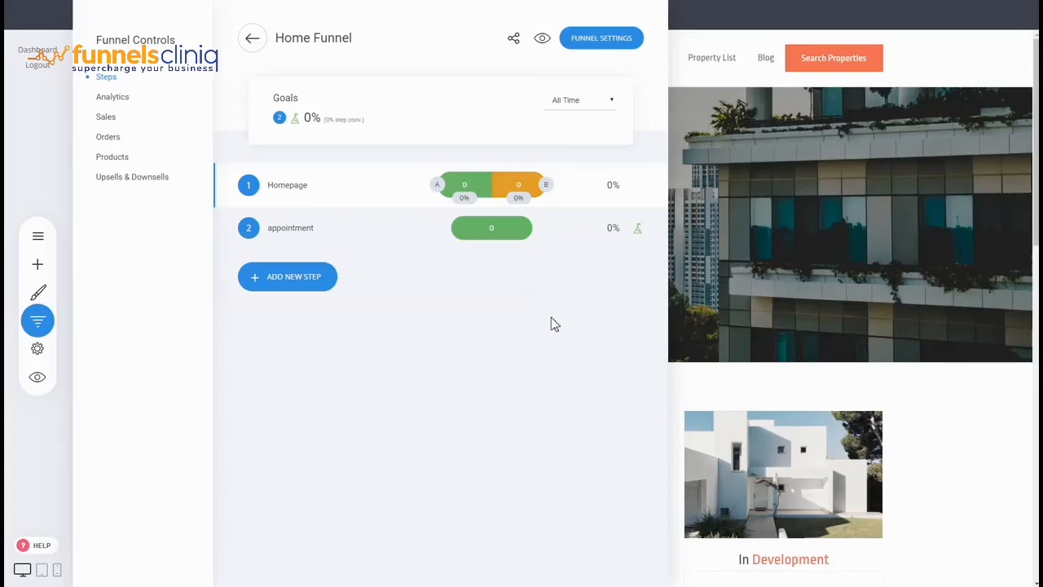
click(773, 301)
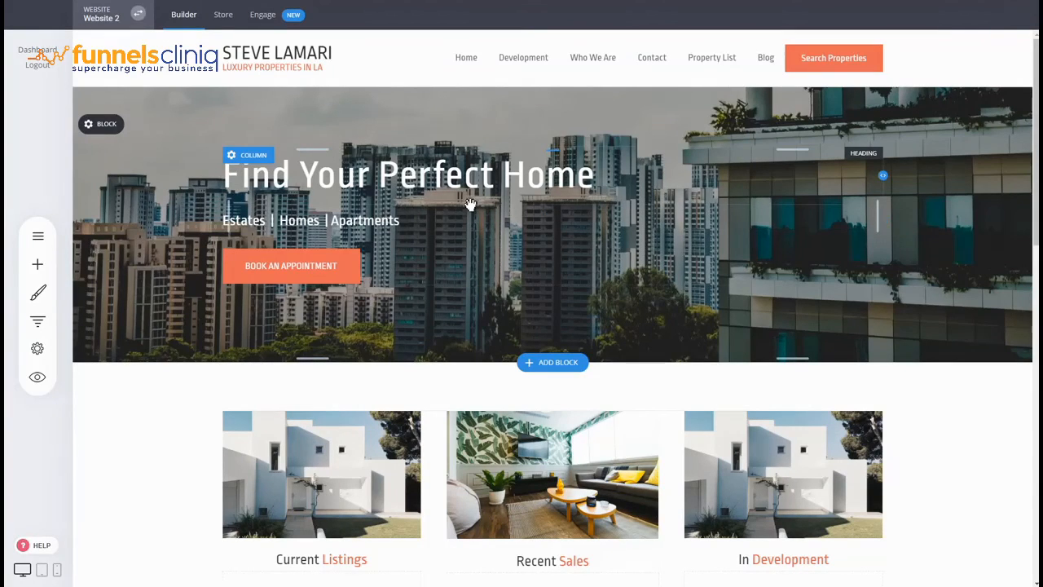
click(38, 321)
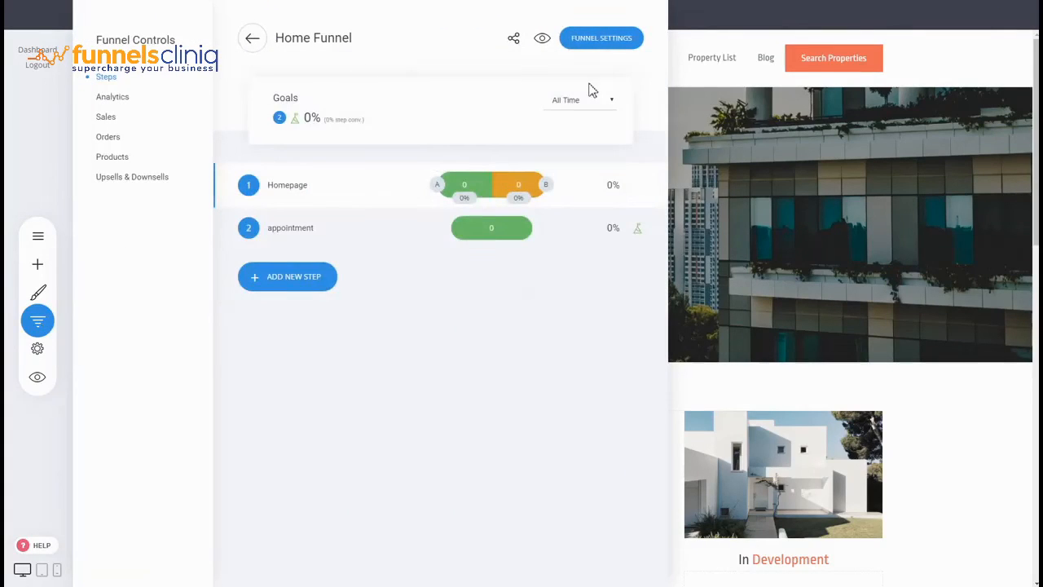
click(733, 163)
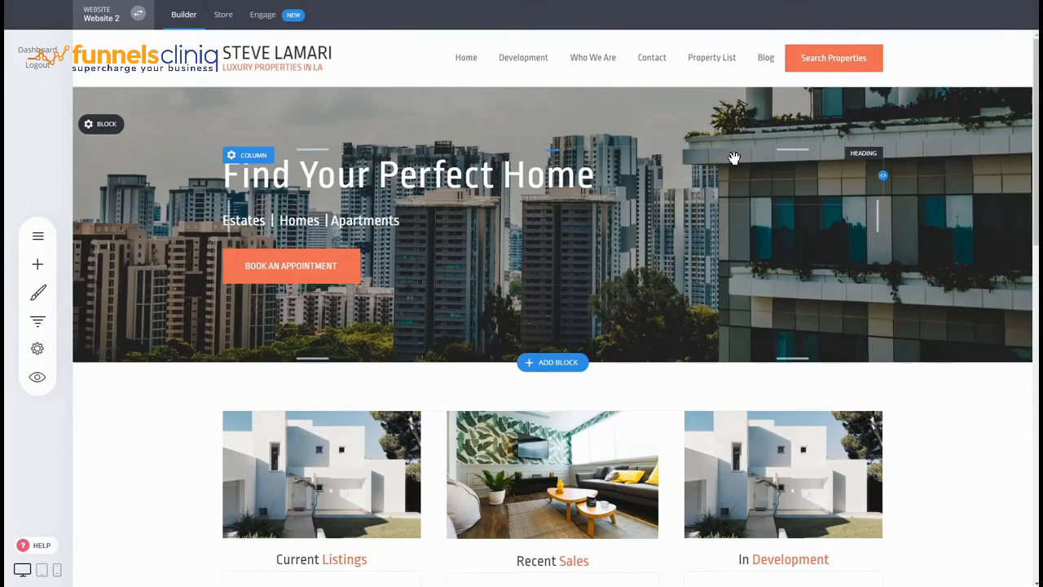
Step: Open the Landing Page step of Sales Funnel from the funnel list and review that funnel's steps
click(45, 328)
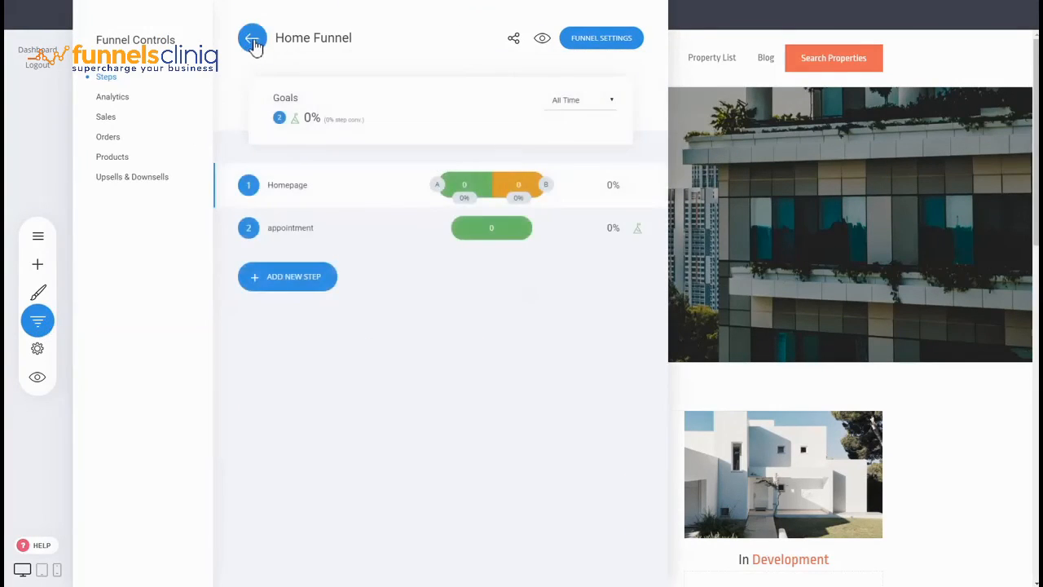
click(252, 38)
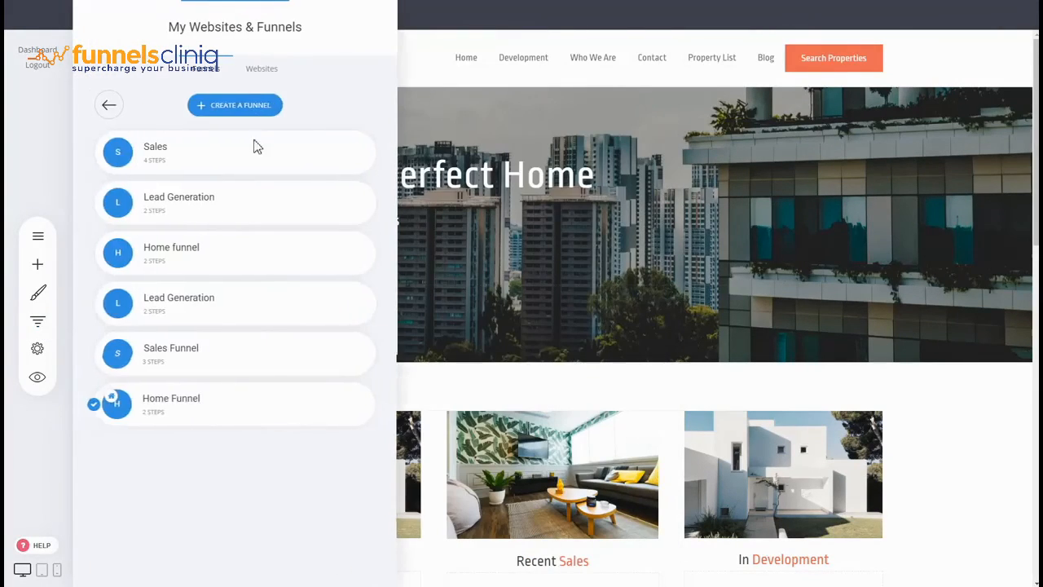
click(228, 358)
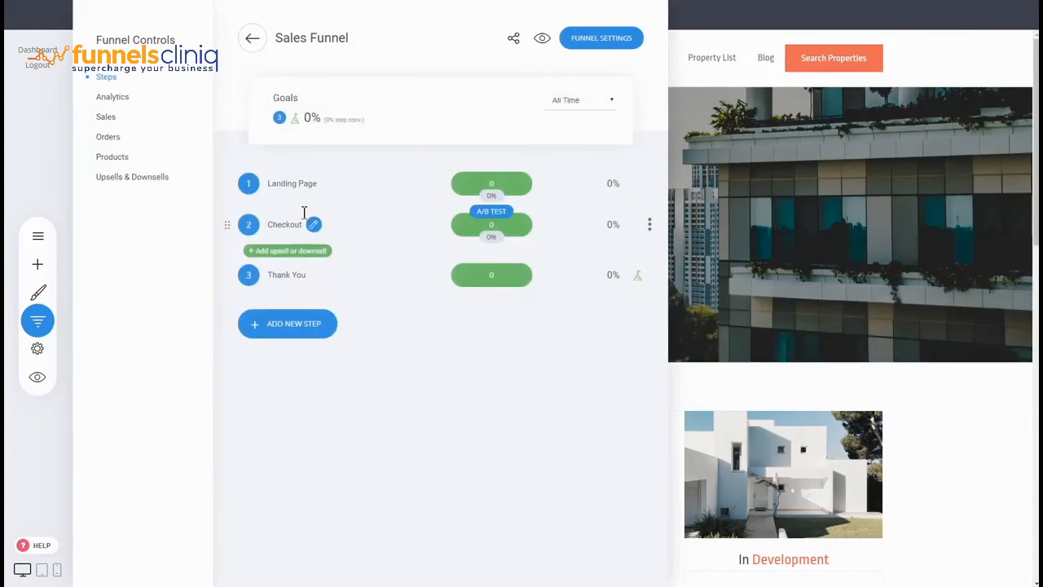
click(292, 192)
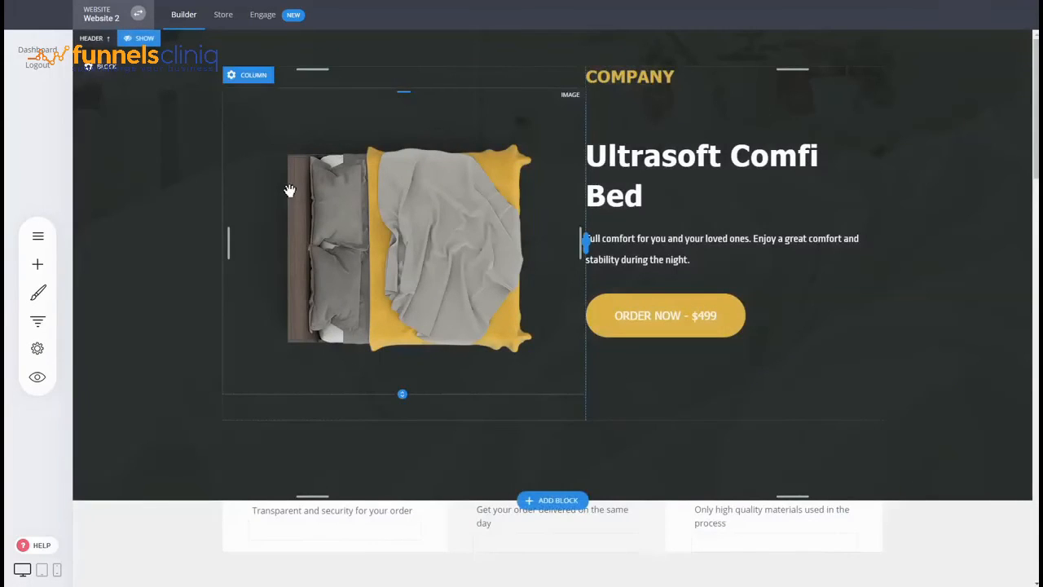
click(41, 320)
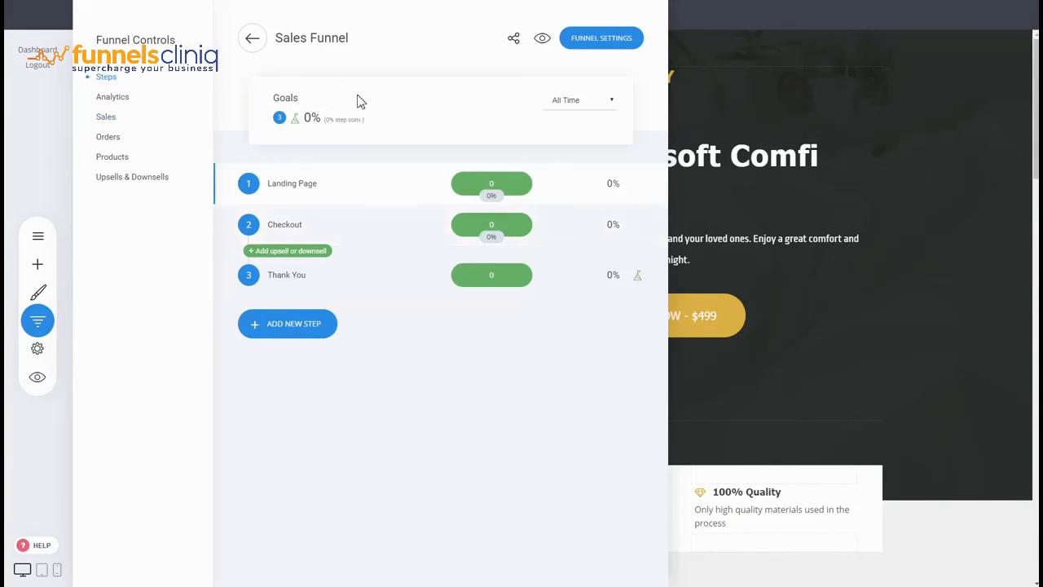
Step: Leave Sales Funnel and return to the website's homepage in the builder
click(254, 45)
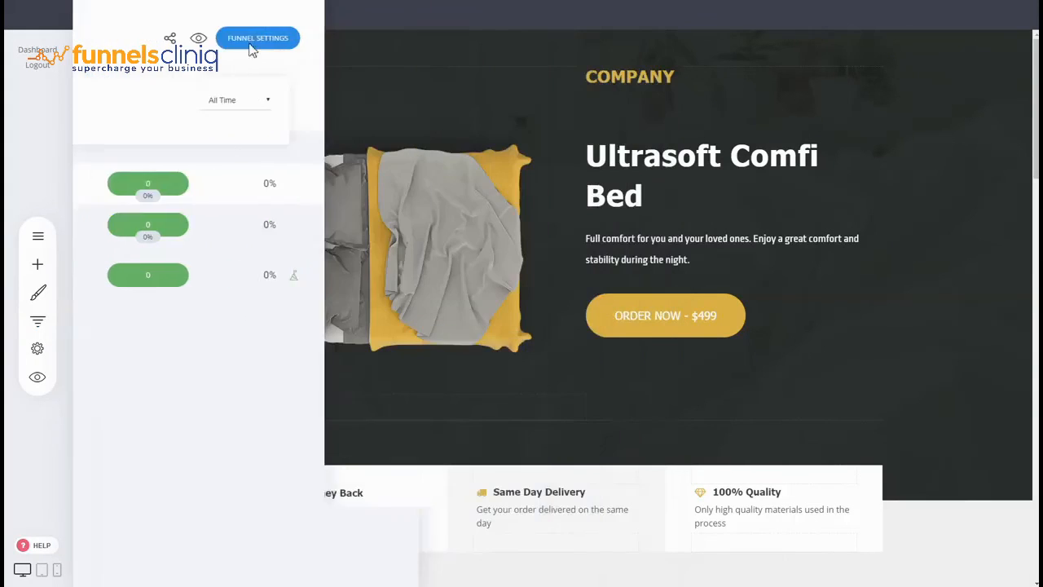
click(426, 63)
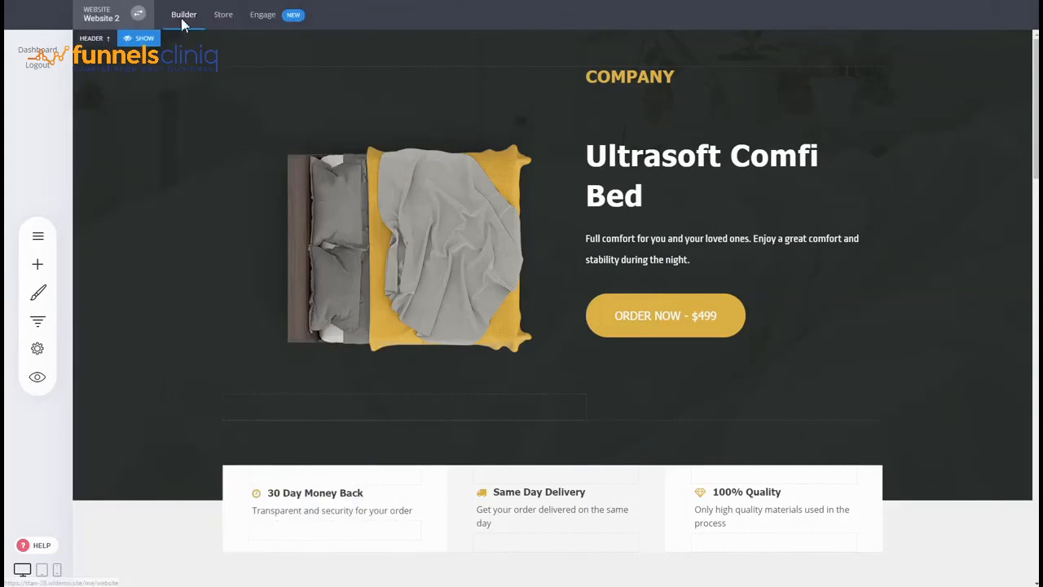
click(183, 18)
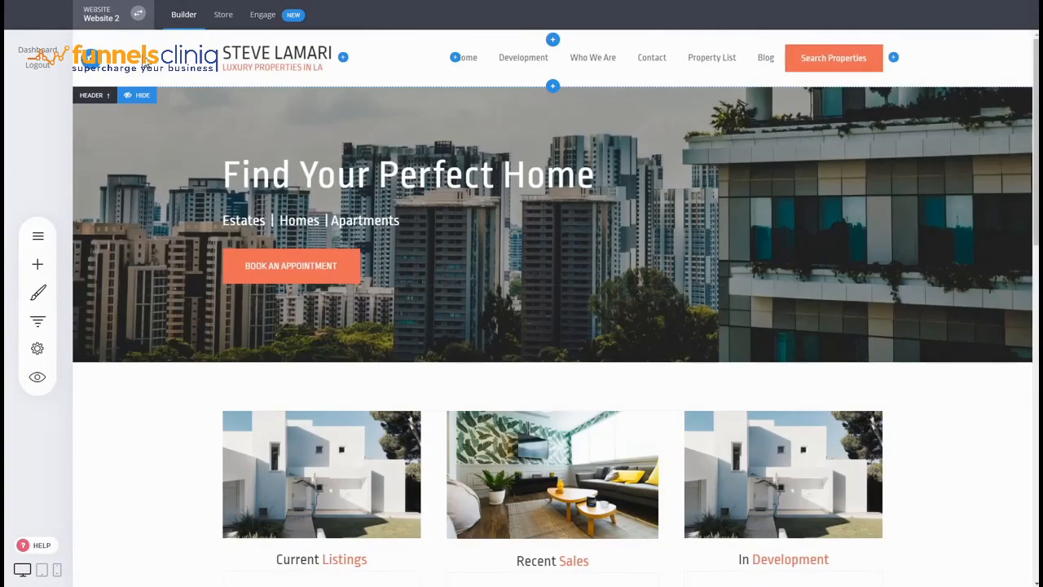